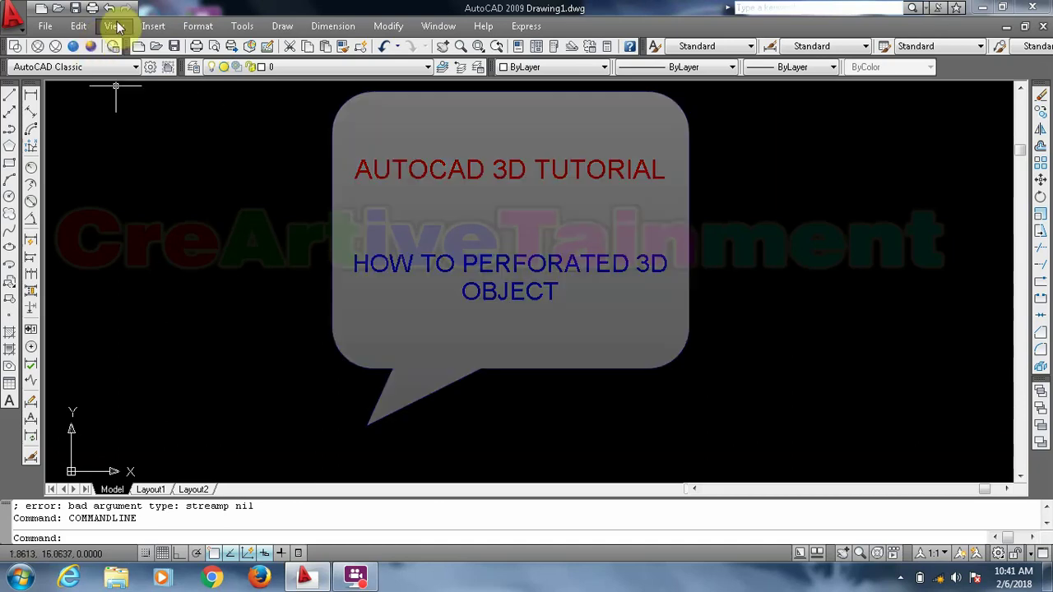
# Split the drawing area into two vertical viewports and make the right one active
pyautogui.click(114, 27)
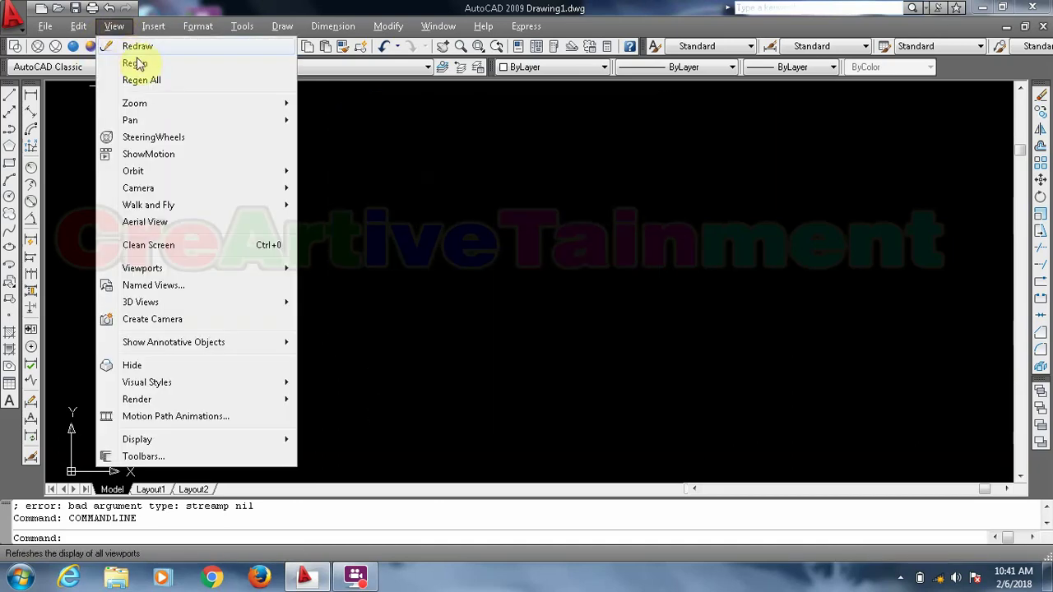
pyautogui.moveTo(143, 268)
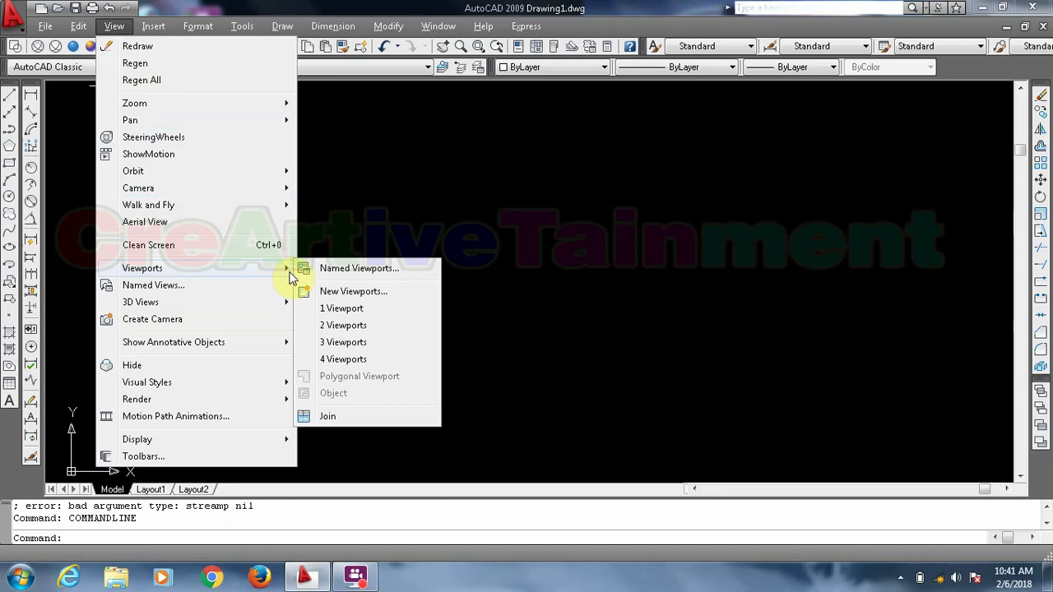
pyautogui.click(343, 325)
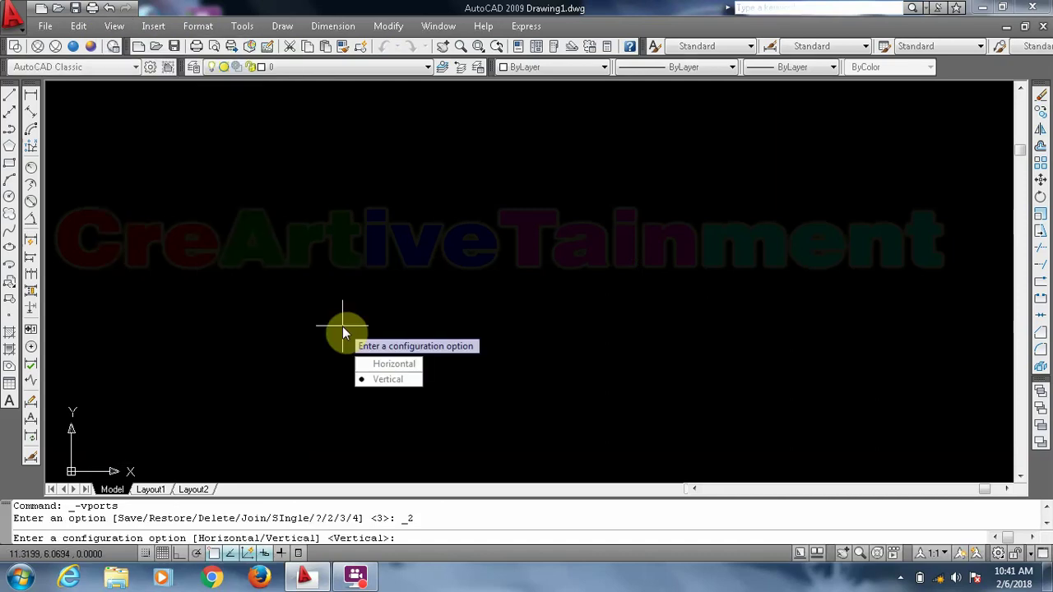
pyautogui.click(379, 379)
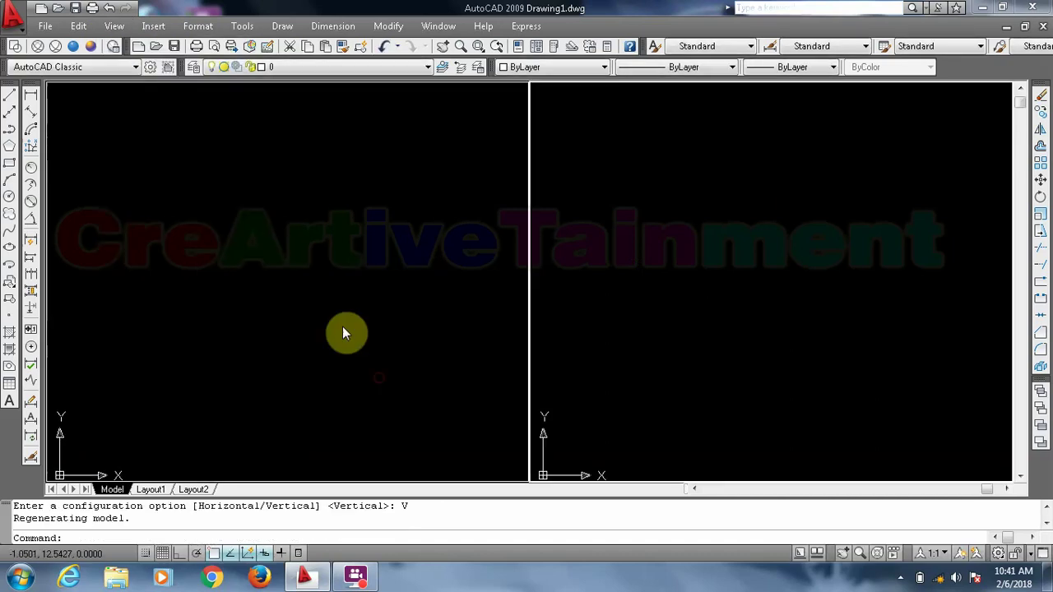
pyautogui.click(604, 188)
pyautogui.click(583, 165)
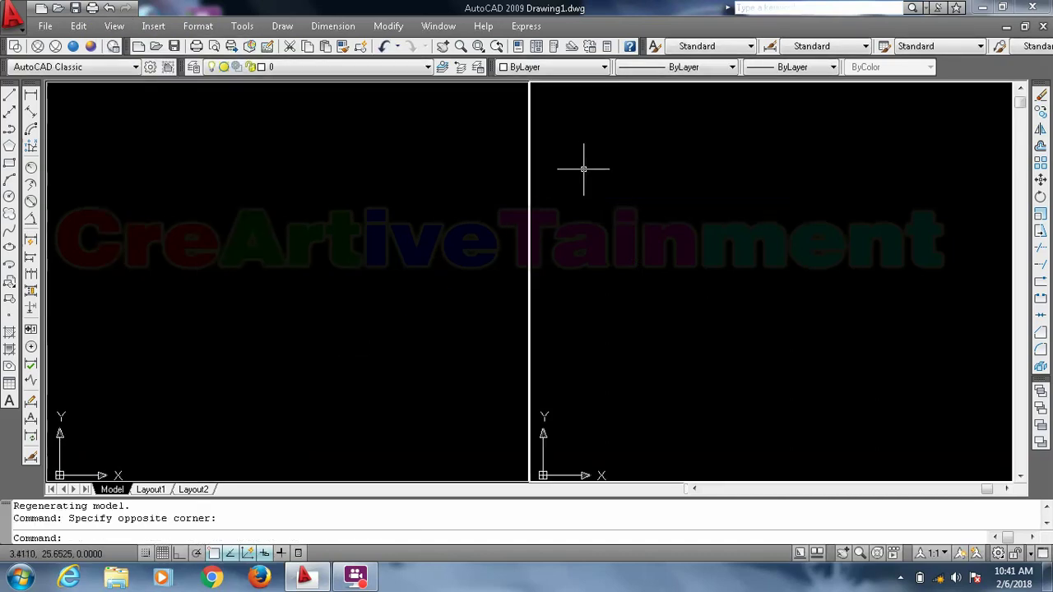
pyautogui.click(114, 26)
pyautogui.moveTo(141, 302)
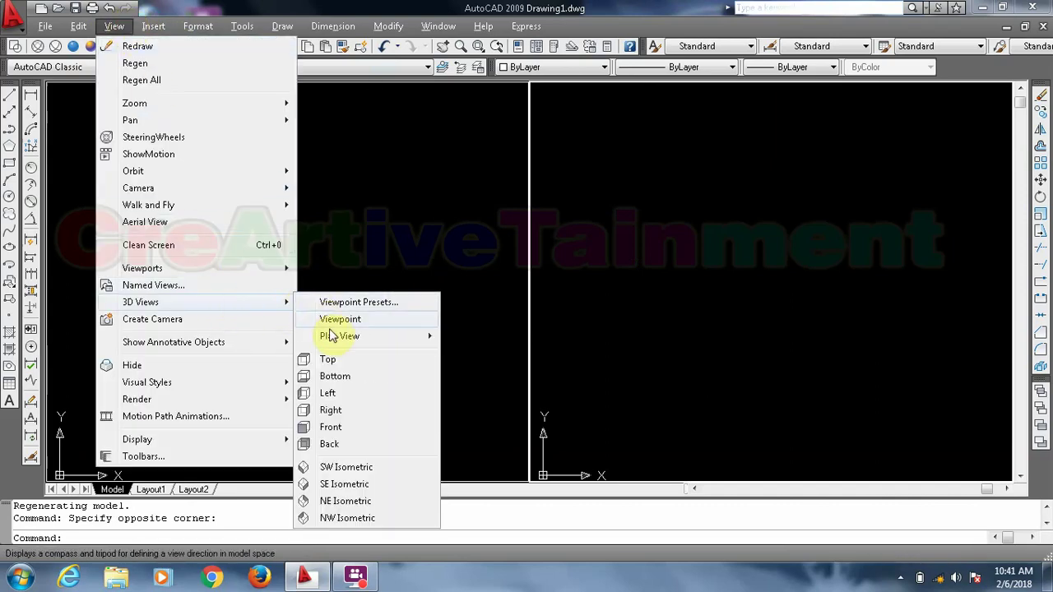
# Set the right viewport to SW Isometric and the left to Front, then turn Ortho on
pyautogui.click(344, 466)
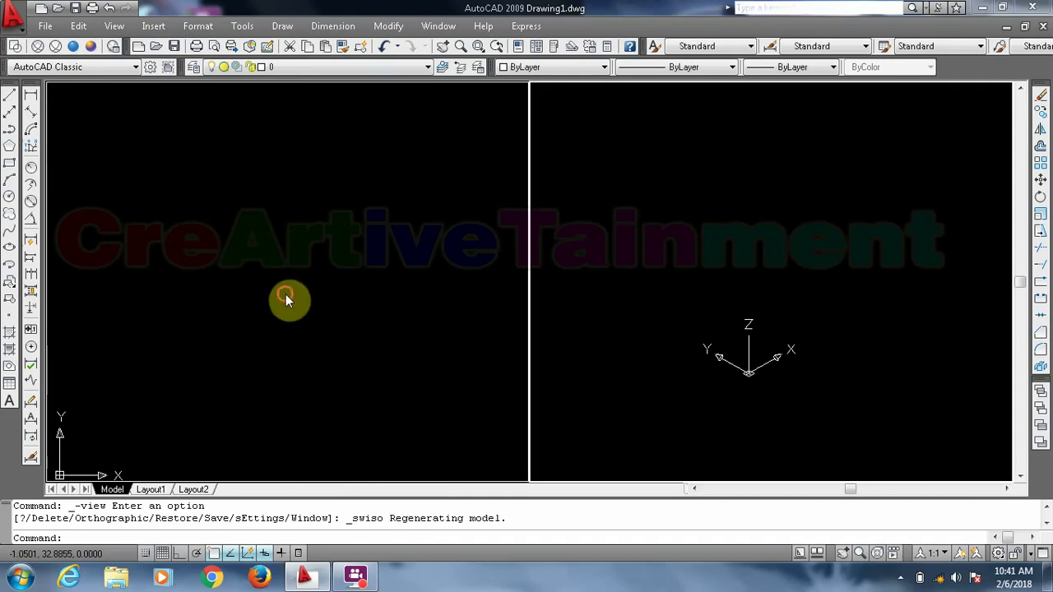
pyautogui.click(114, 26)
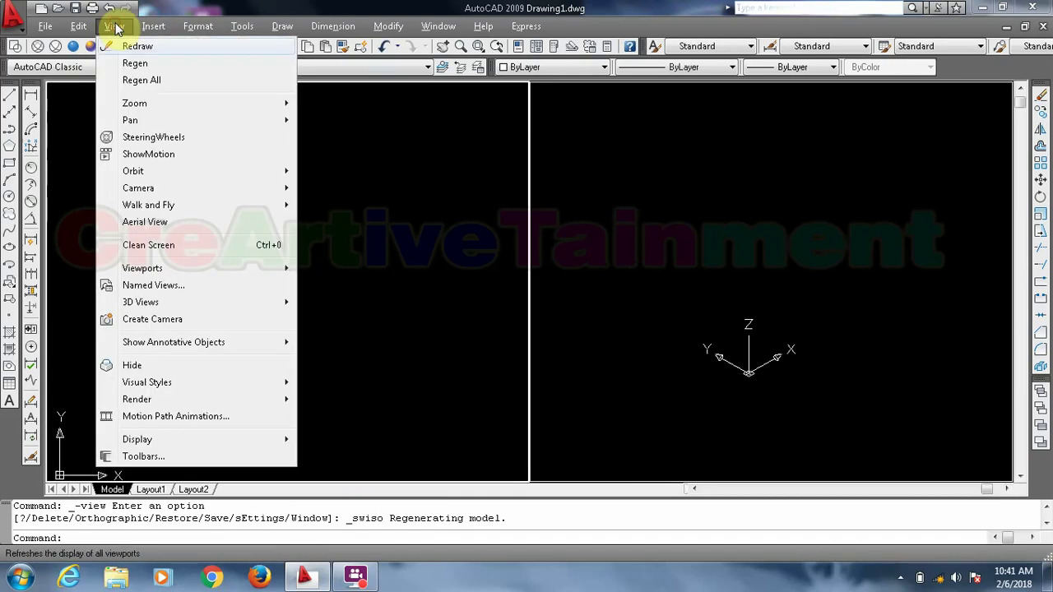
pyautogui.moveTo(141, 302)
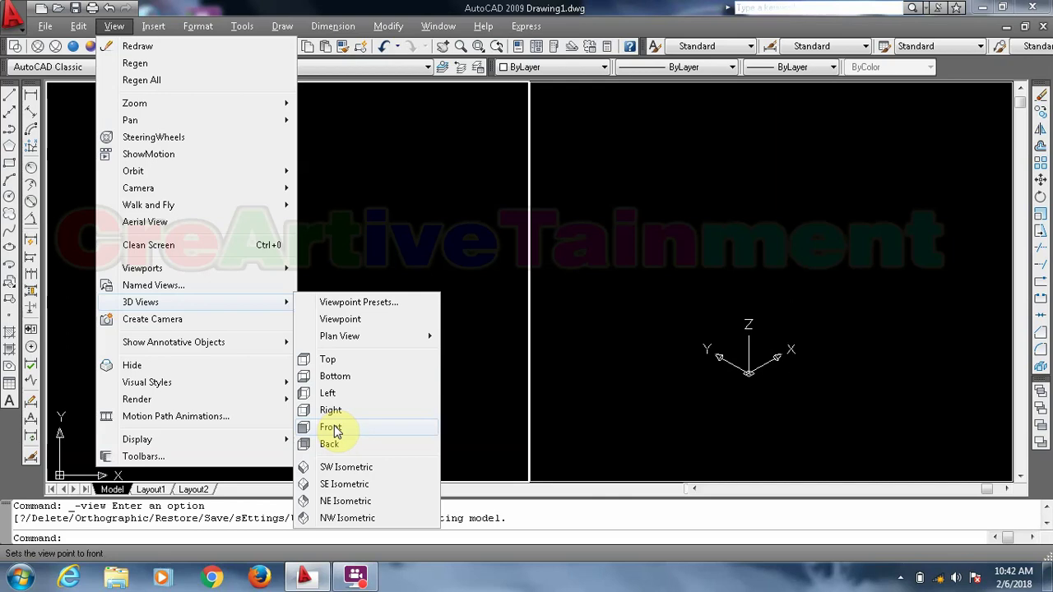
pyautogui.click(331, 428)
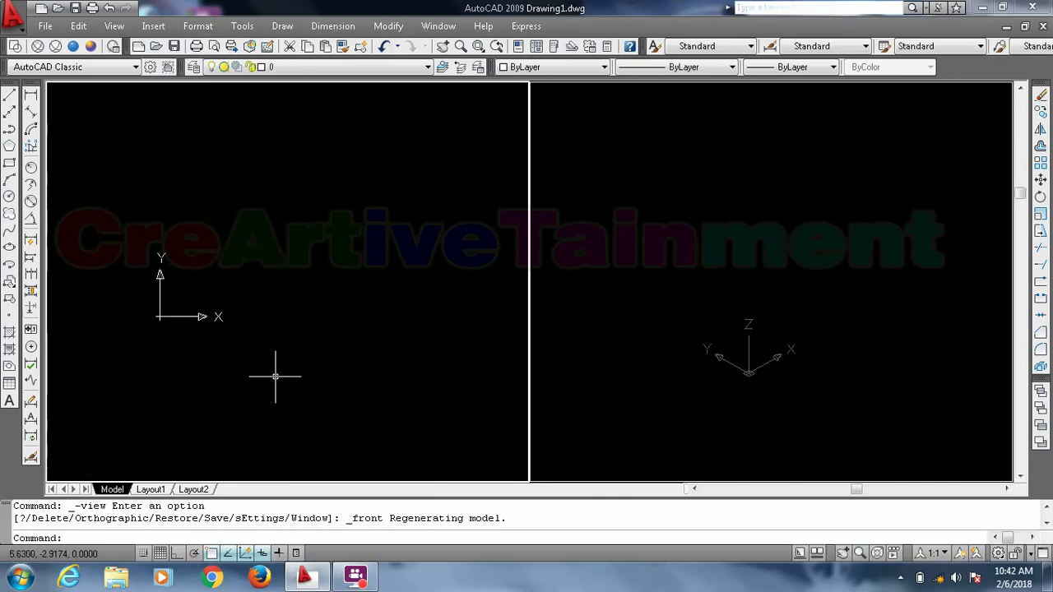
pyautogui.scroll(2, 255, 243)
pyautogui.scroll(2, 260, 245)
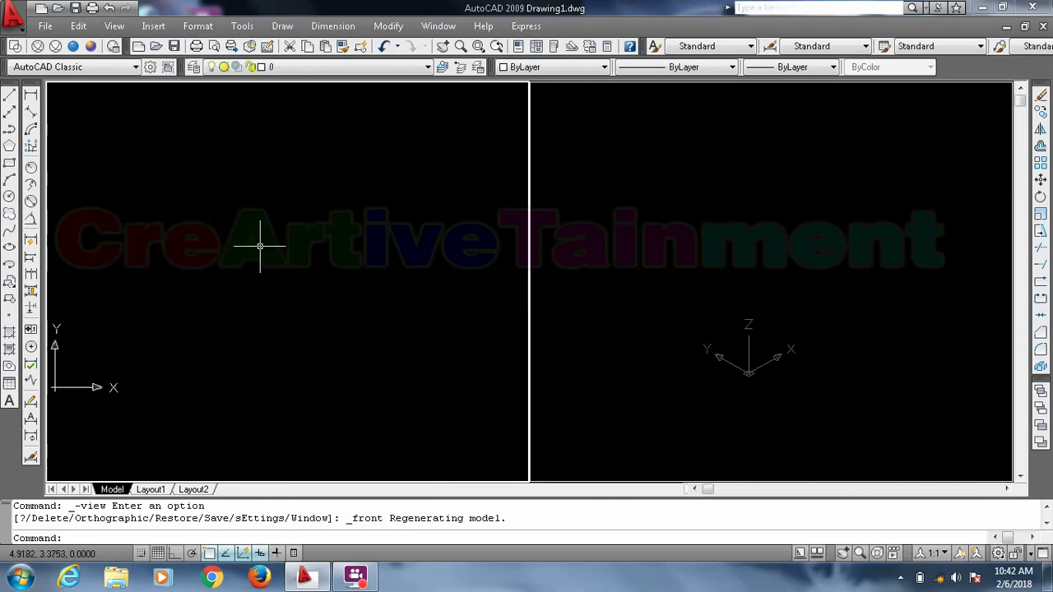
pyautogui.click(174, 555)
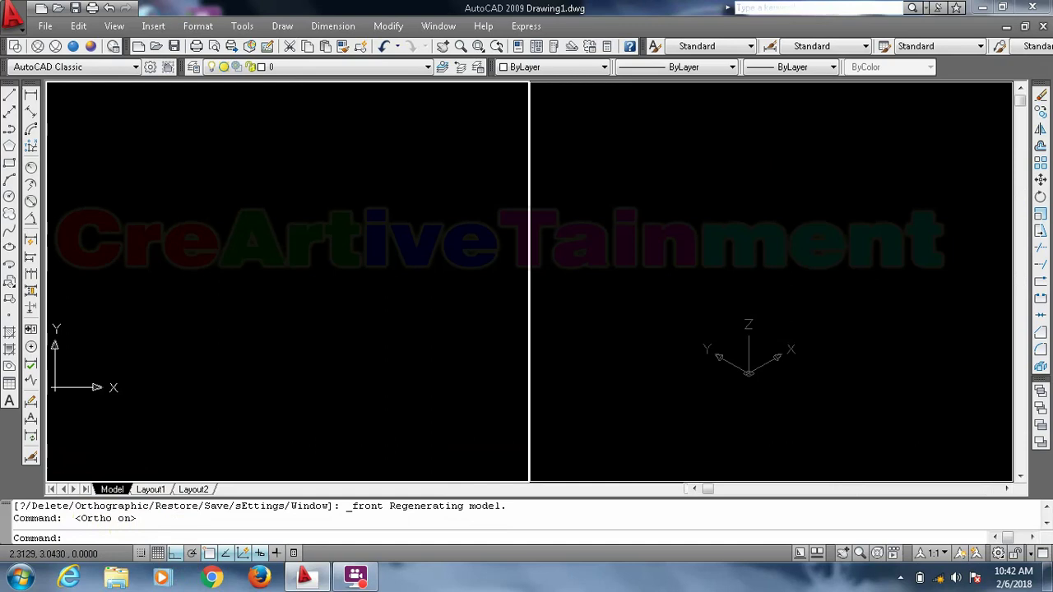
pyautogui.click(131, 190)
# Start a polyline in the front view and draw its 10-unit downward and 20-unit rightward sides
pyautogui.click(118, 215)
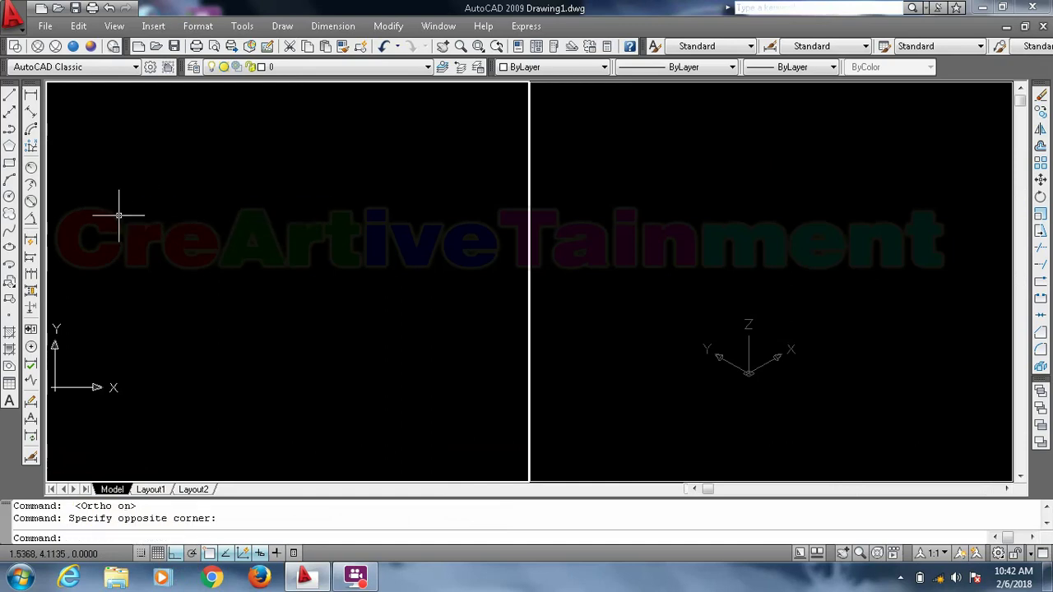
pyautogui.write('pl')
pyautogui.press('Return')
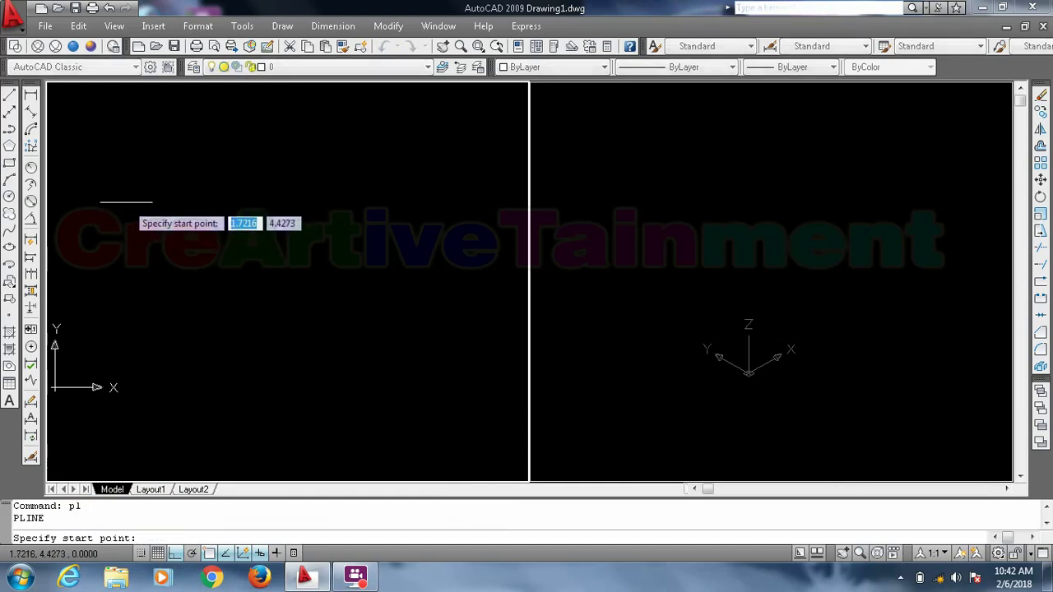
pyautogui.click(118, 188)
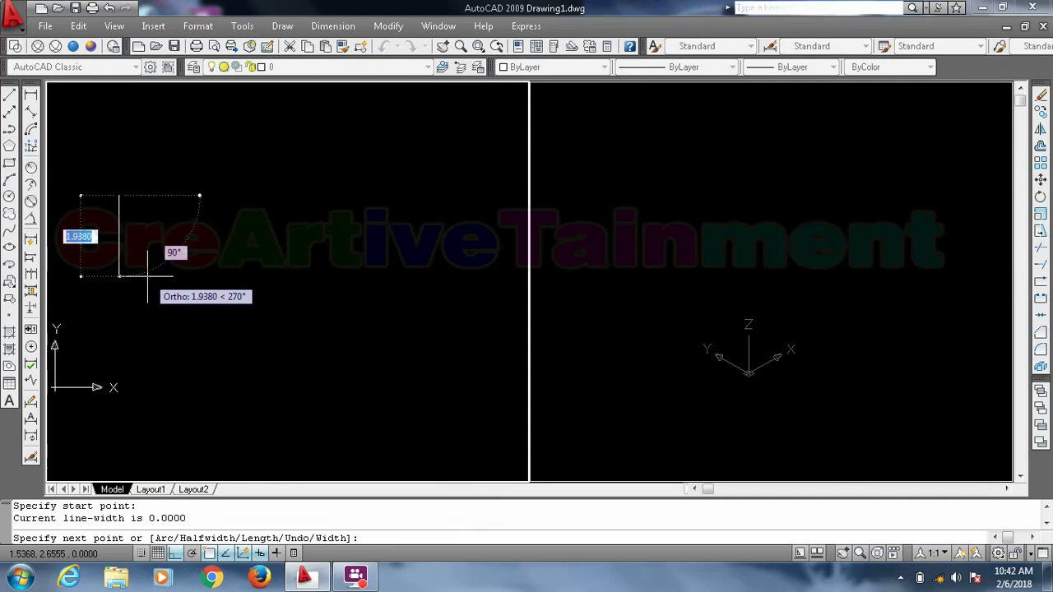
pyautogui.write('10')
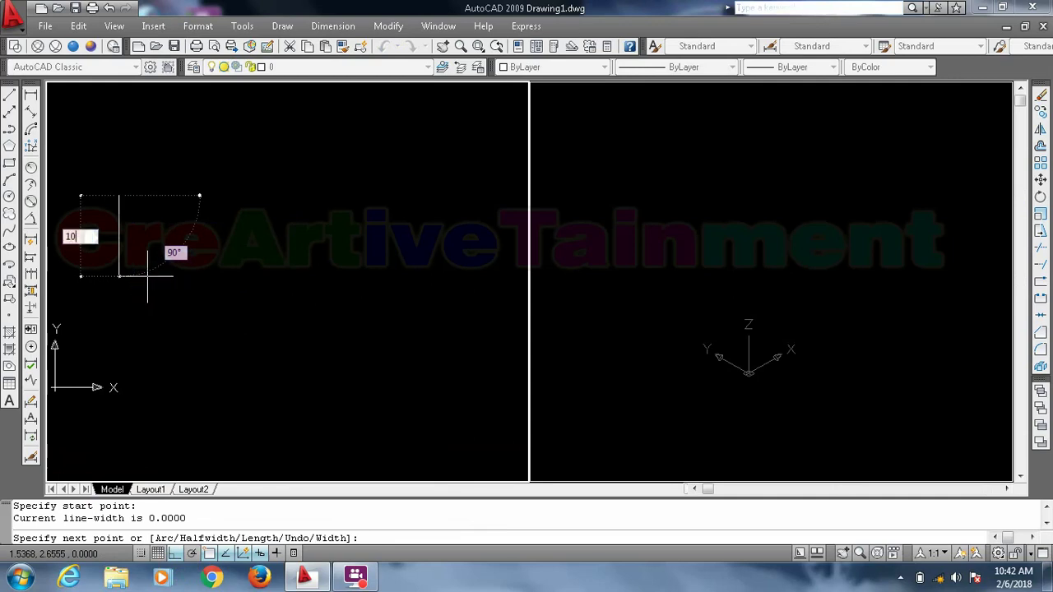
pyautogui.press('Return')
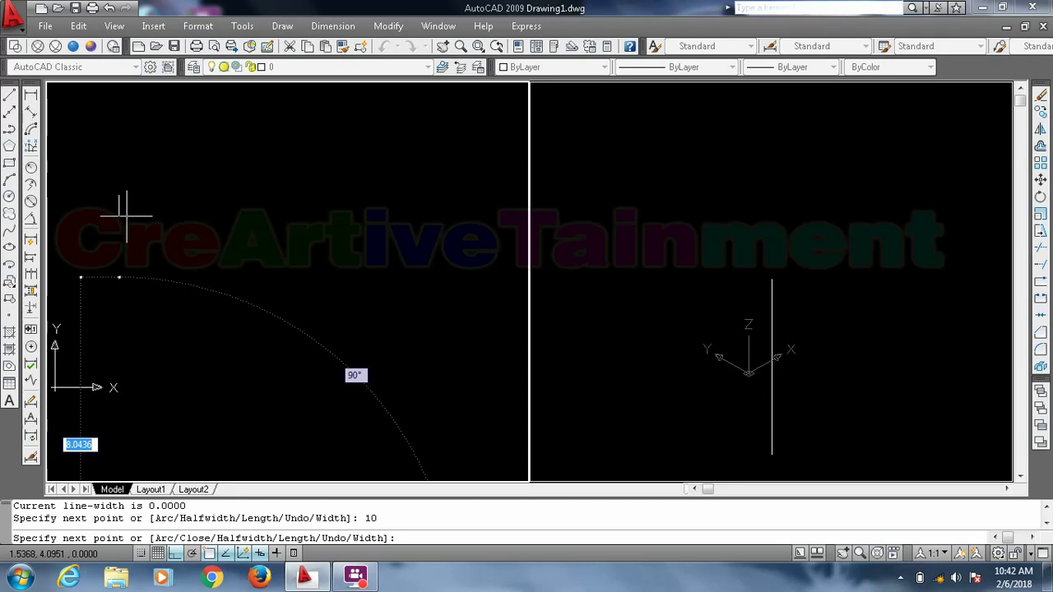
pyautogui.scroll(-2, 127, 216)
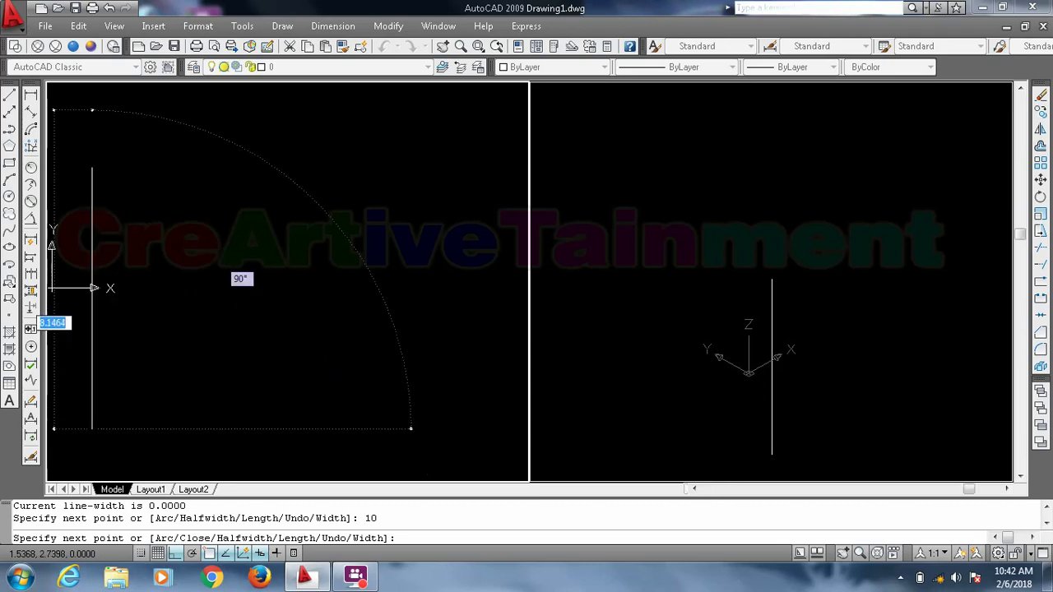
pyautogui.scroll(-2, 121, 208)
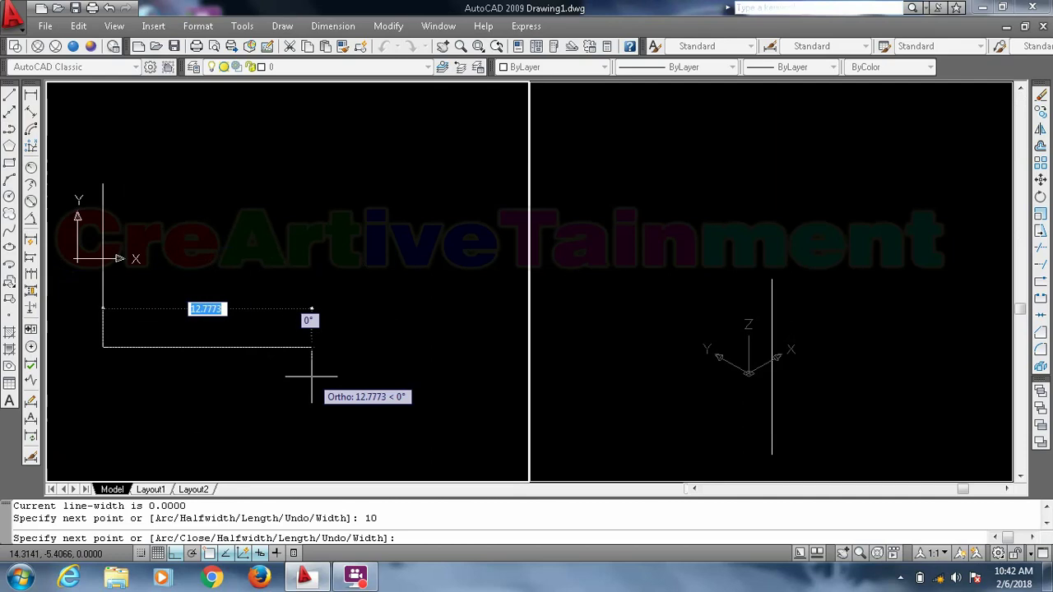
pyautogui.write('20')
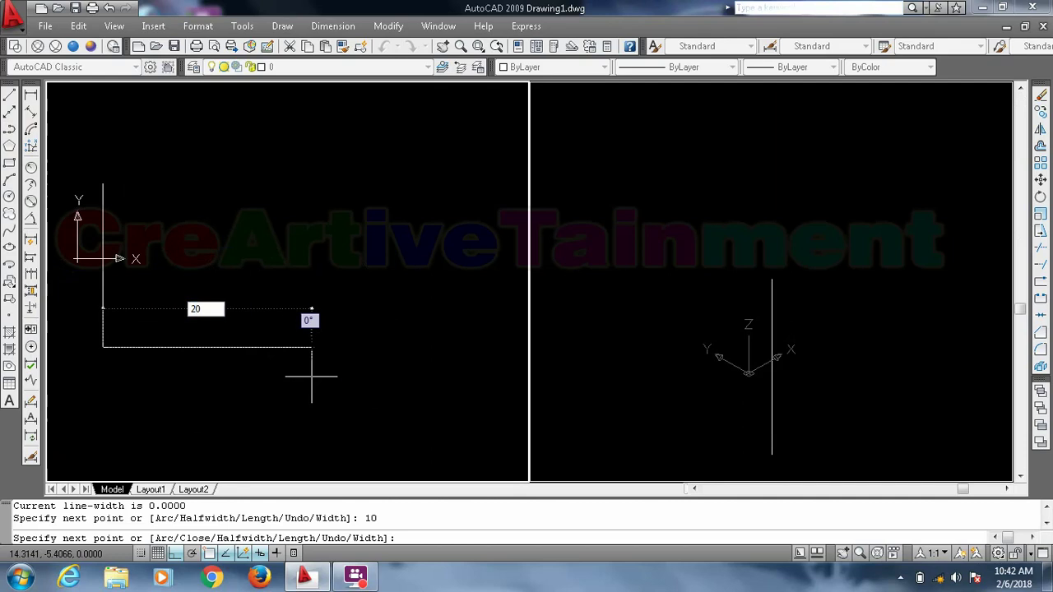
pyautogui.press('Return')
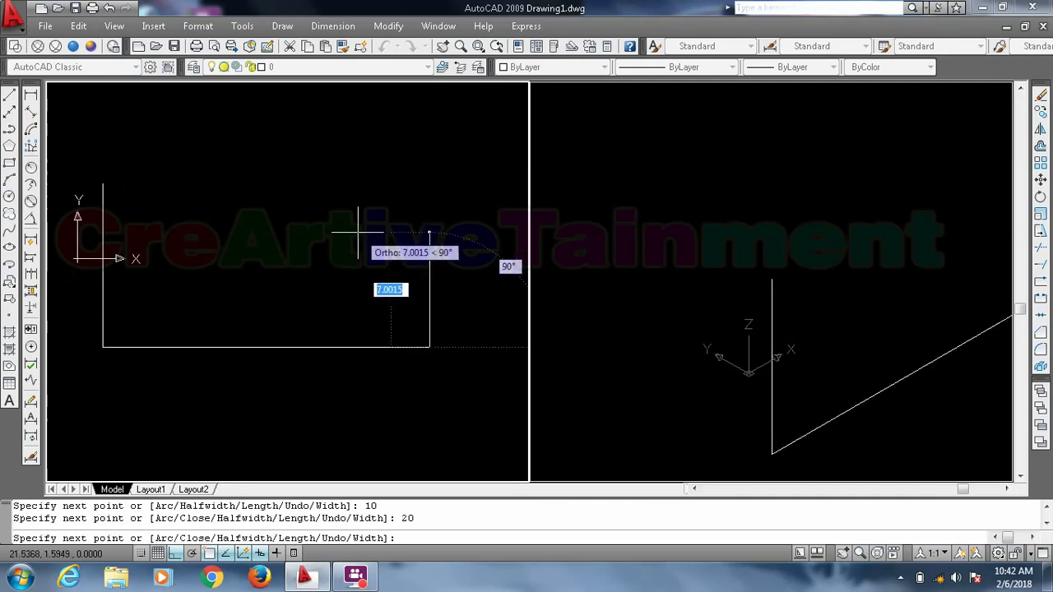
# Add the 10-unit upward side, close the outline, and zoom both viewports to fit
pyautogui.write('10')
pyautogui.press('Return')
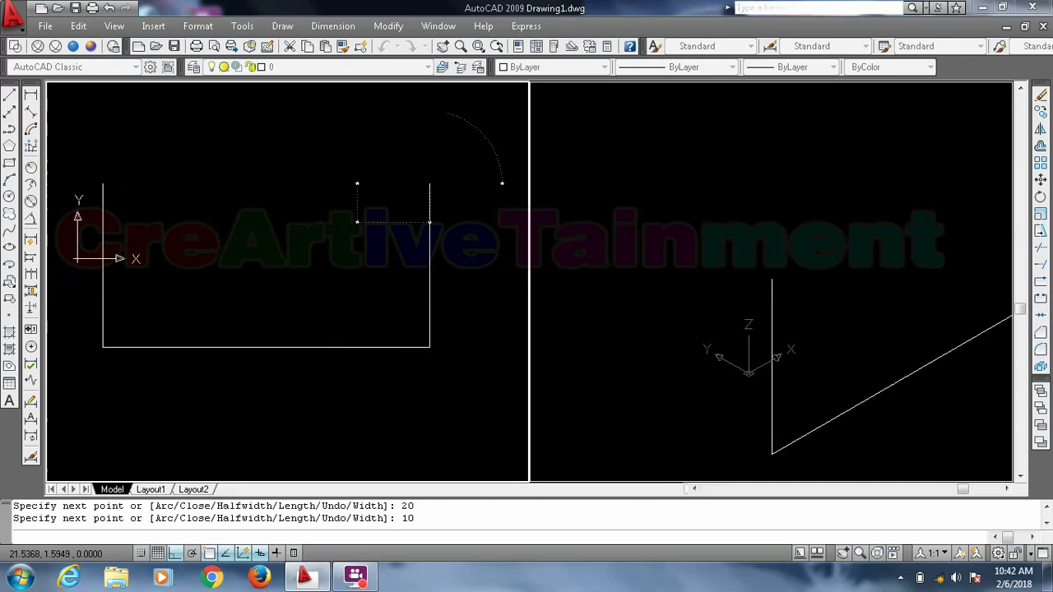
pyautogui.write('c')
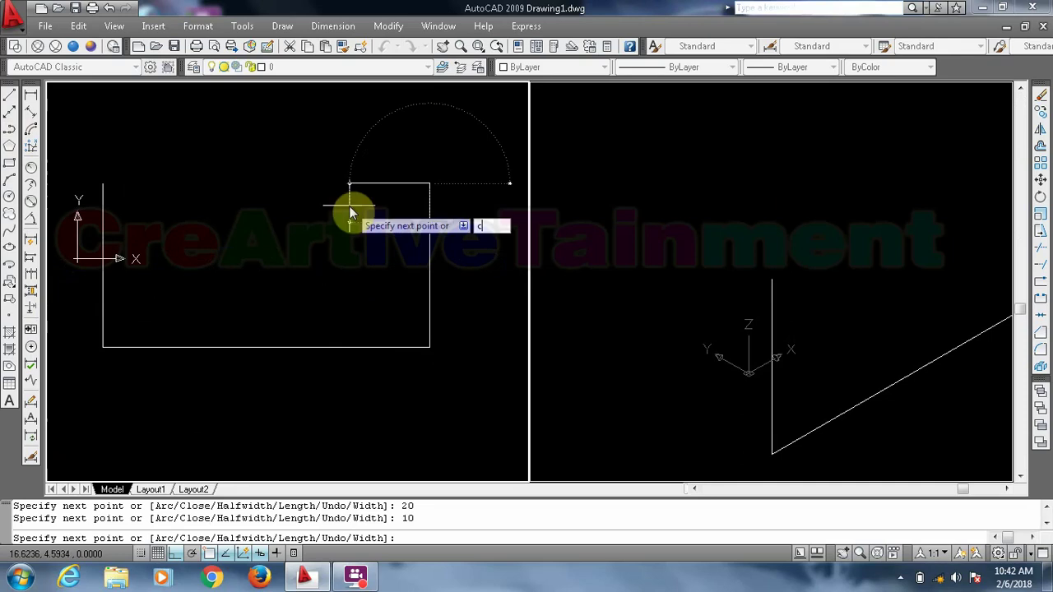
pyautogui.press('Return')
pyautogui.scroll(-2, 316, 185)
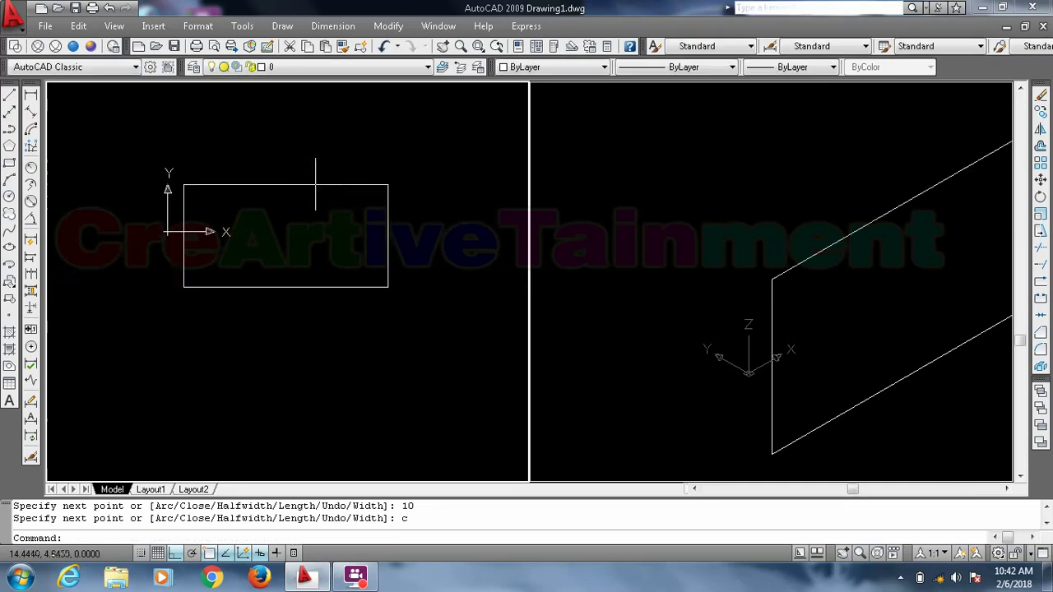
pyautogui.click(610, 228)
pyautogui.scroll(-1, 610, 228)
pyautogui.scroll(-1, 610, 229)
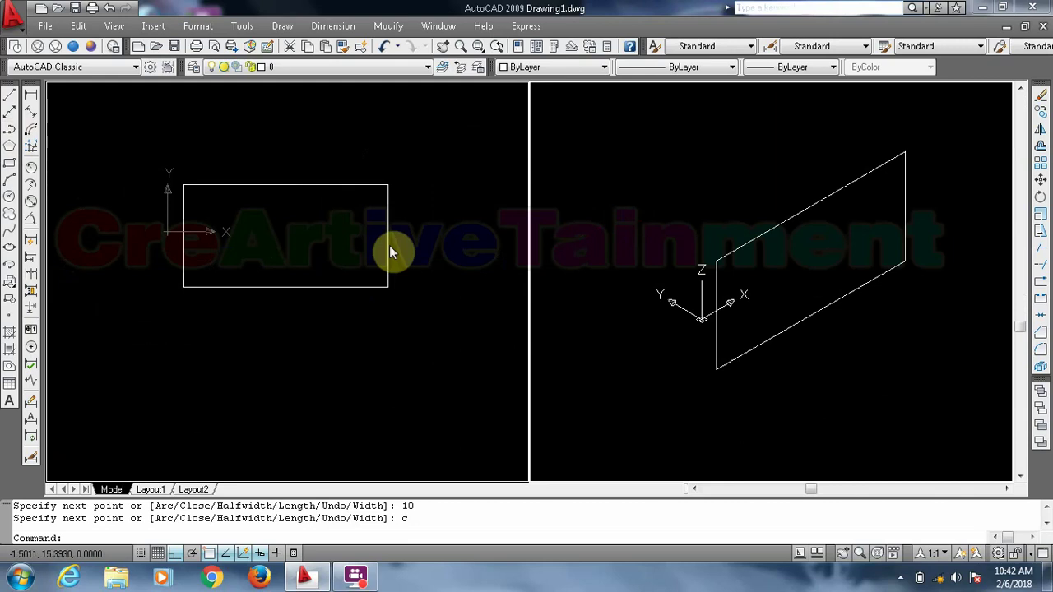
pyautogui.click(351, 238)
pyautogui.scroll(2, 252, 232)
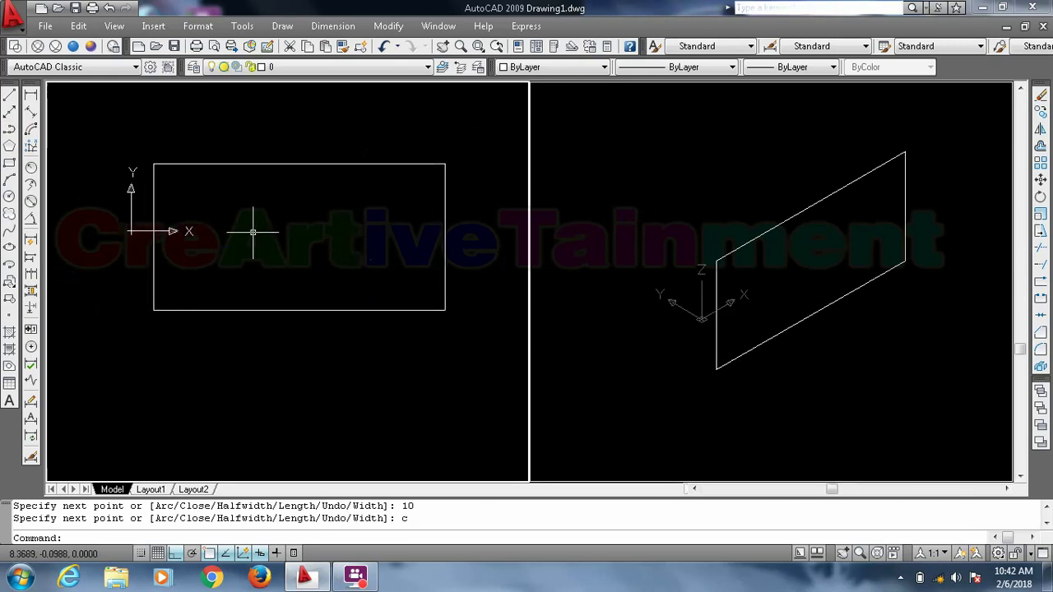
# Draw a 4 × 7 door rectangle from the outline's lower-left corner
pyautogui.write('rec')
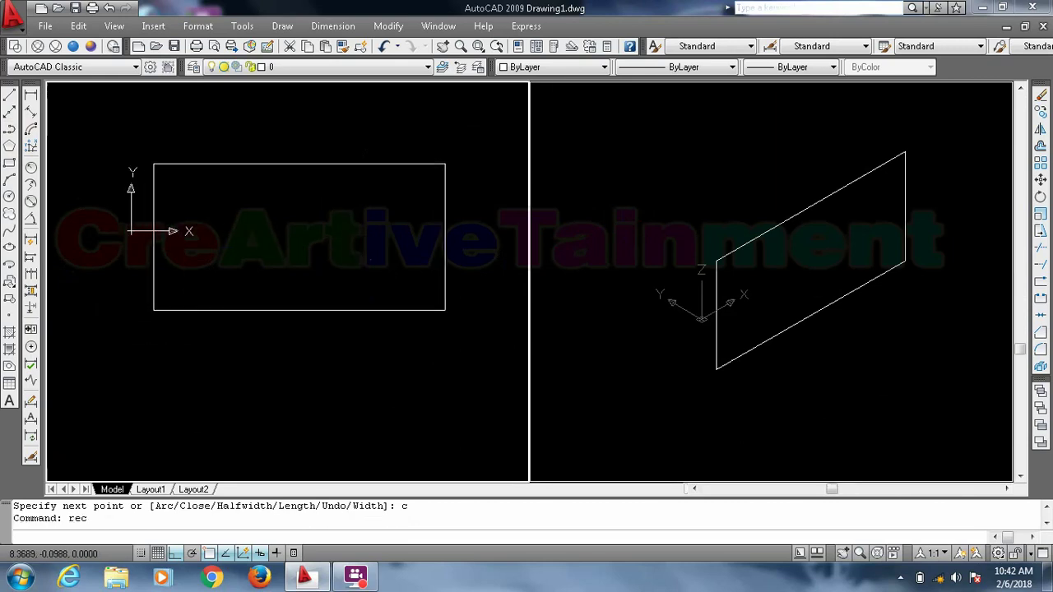
pyautogui.press('Return')
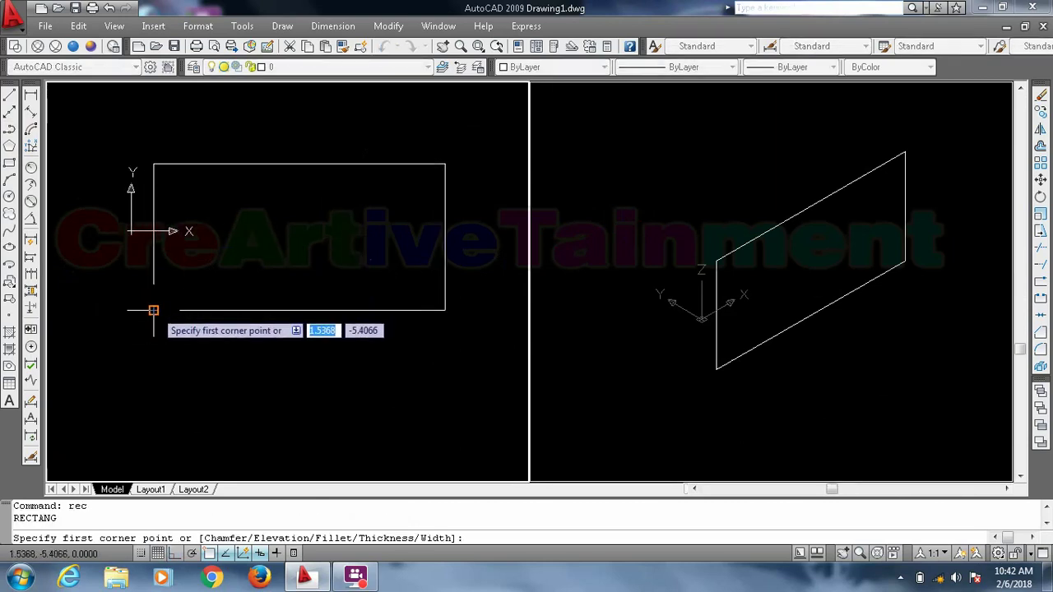
pyautogui.click(153, 310)
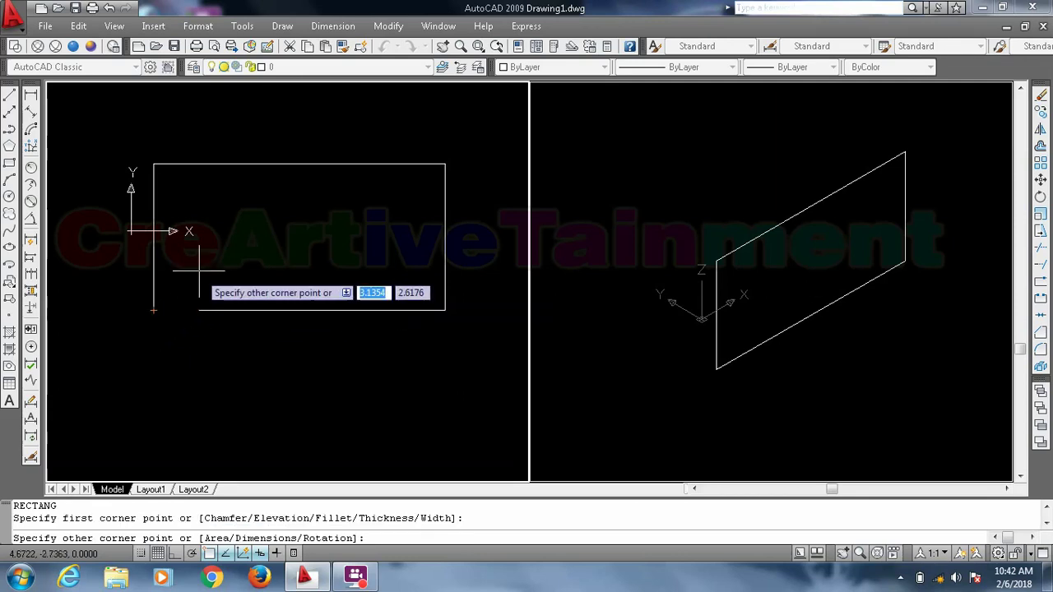
pyautogui.press('F8')
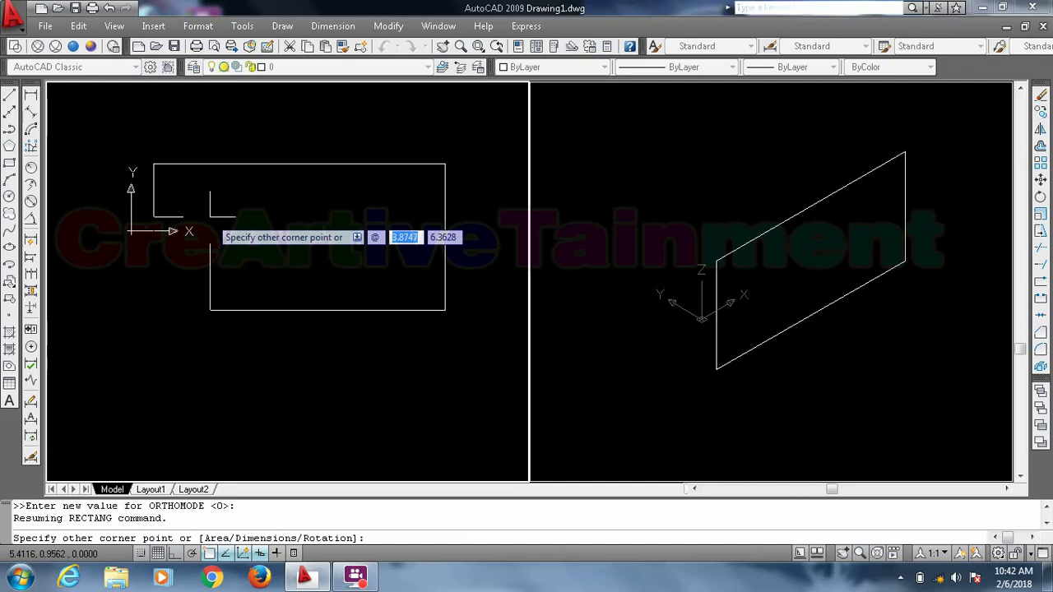
pyautogui.write('4')
pyautogui.press('Tab')
pyautogui.write('7')
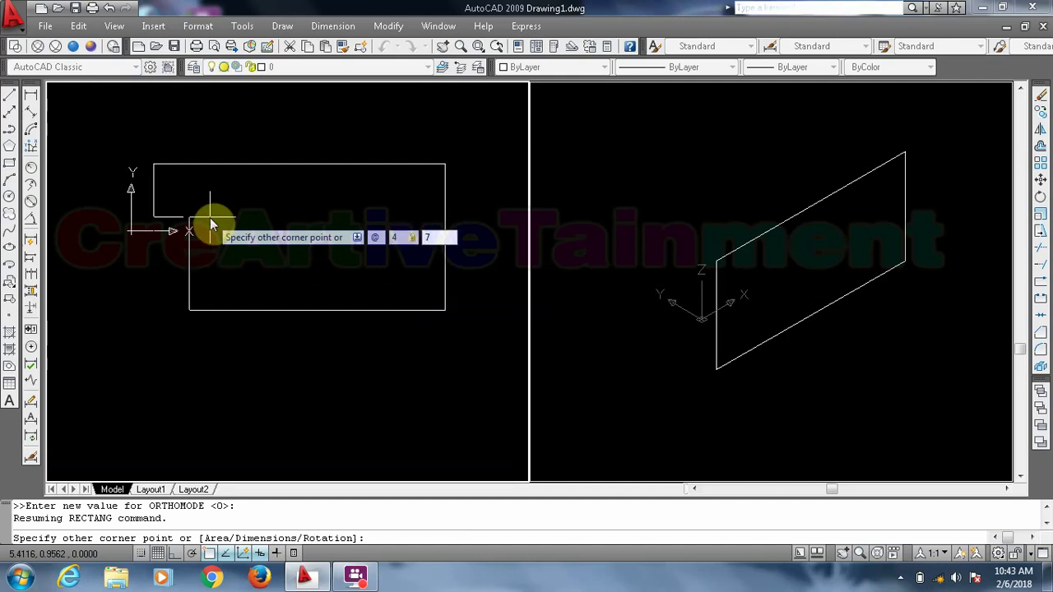
pyautogui.press('Return')
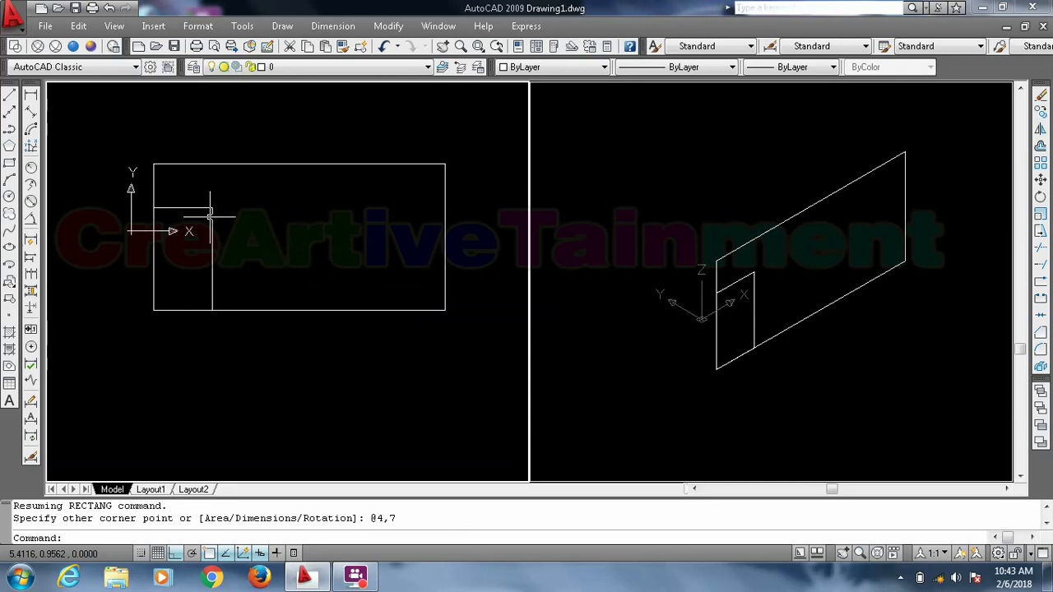
# Move the door rectangle 1 unit to the right
pyautogui.write('m')
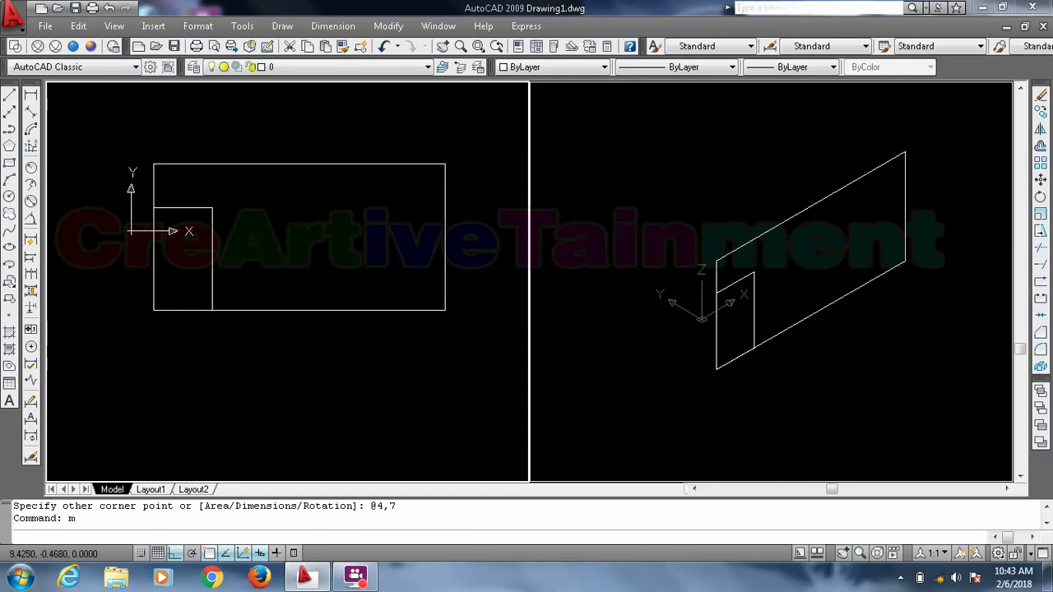
pyautogui.press('Return')
pyautogui.click(211, 228)
pyautogui.press('Return')
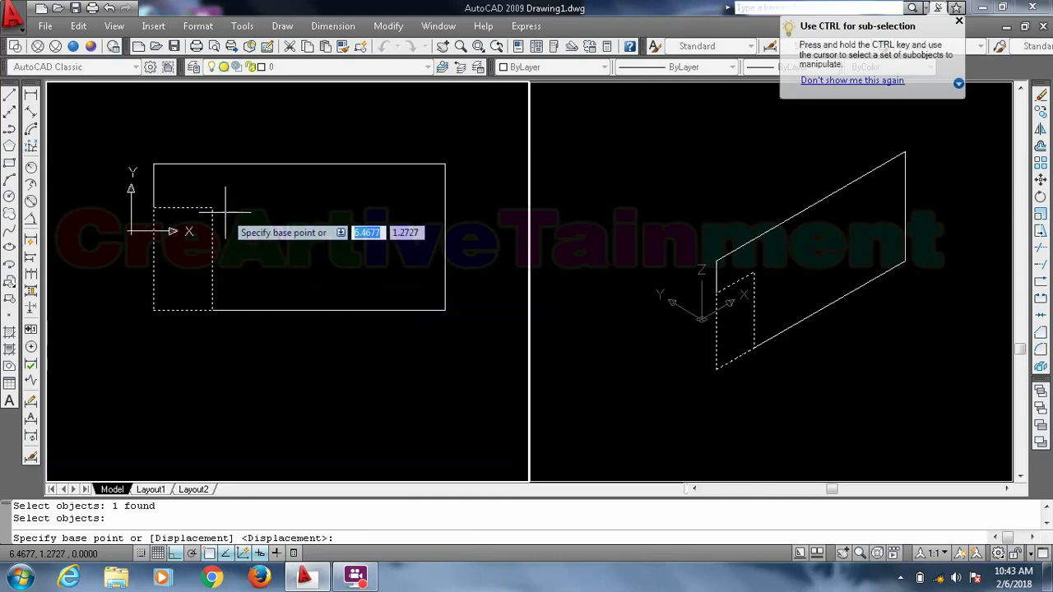
pyautogui.click(212, 207)
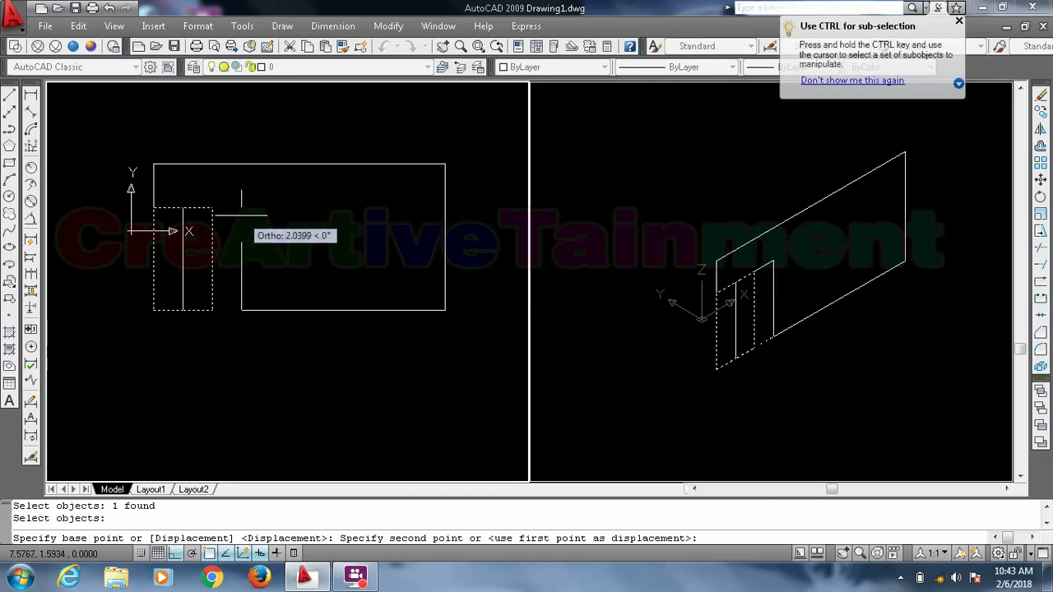
pyautogui.write('1')
pyautogui.press('Return')
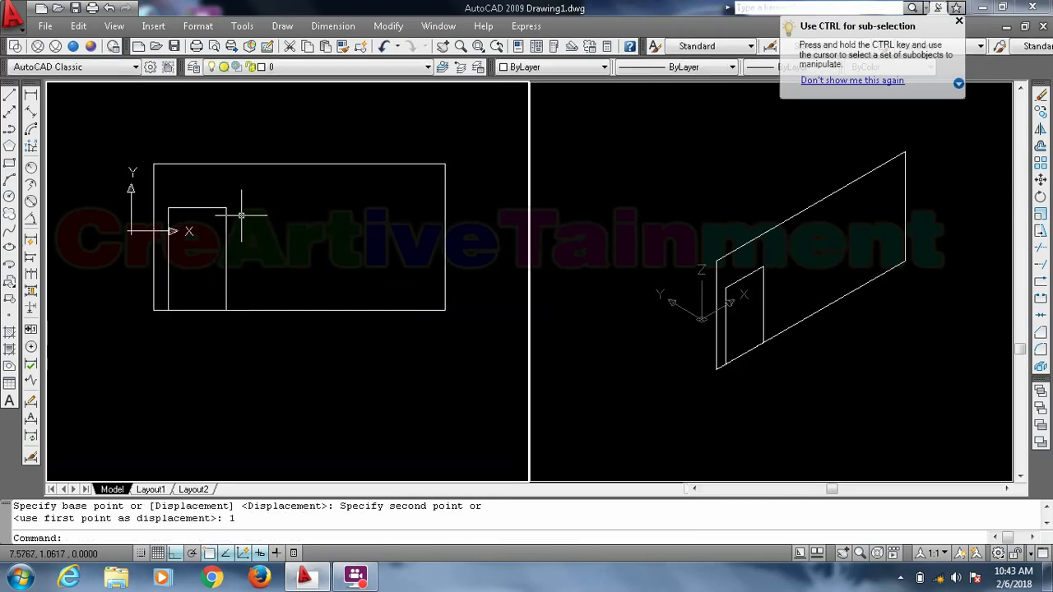
# Draw a 2.5 × -4 window rectangle starting at the door's top-right corner
pyautogui.write('rec')
pyautogui.press('Return')
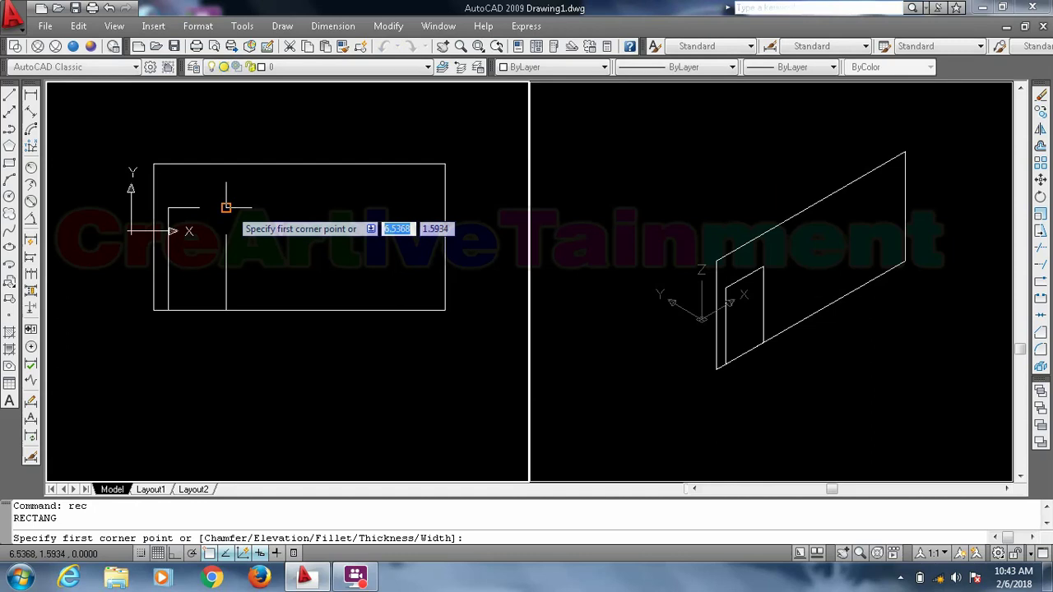
pyautogui.click(226, 207)
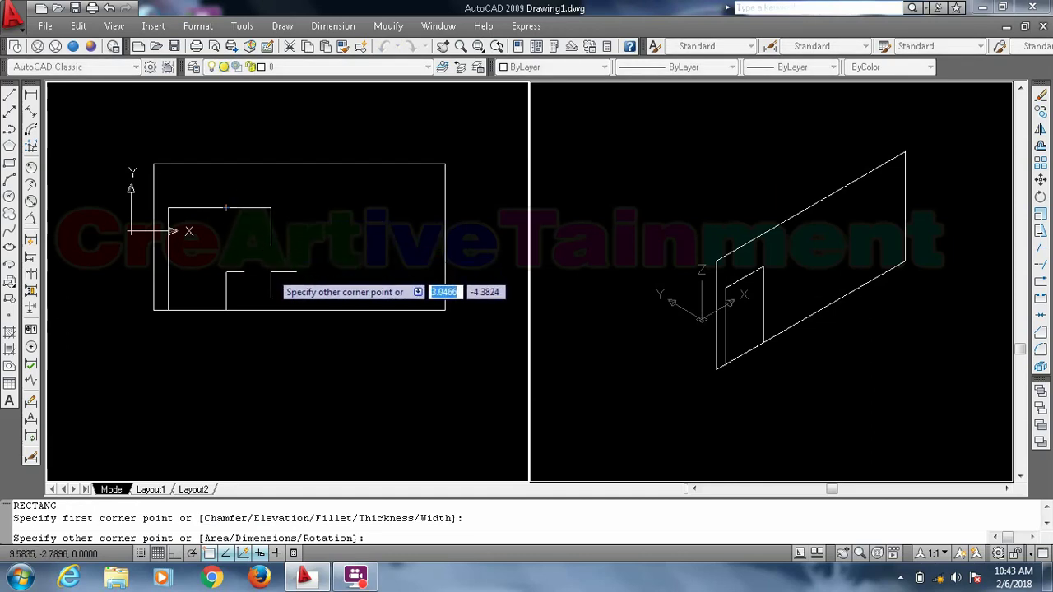
pyautogui.press('F8')
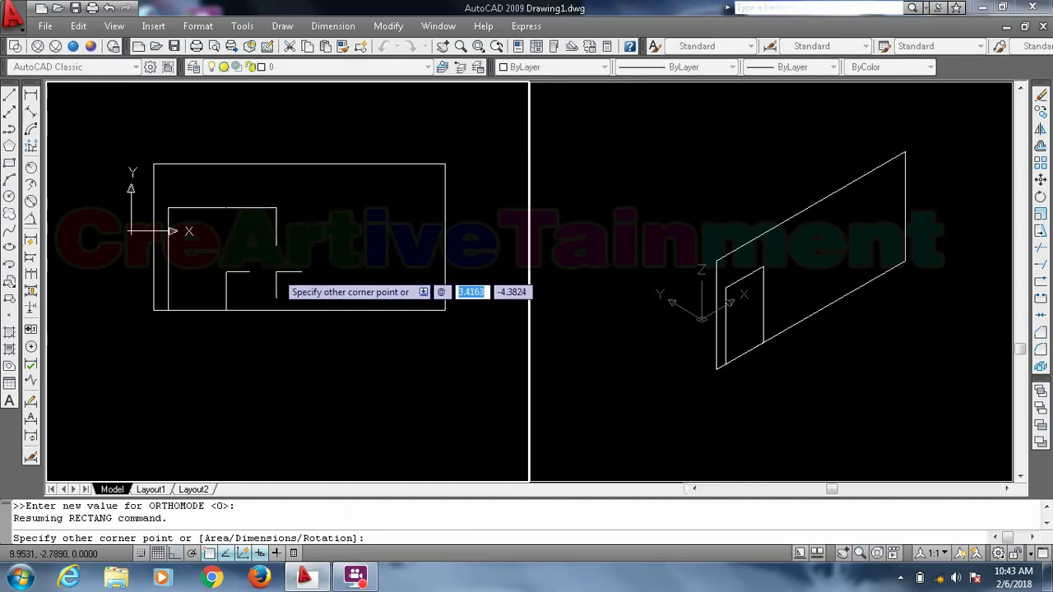
pyautogui.write('2.5')
pyautogui.press('Tab')
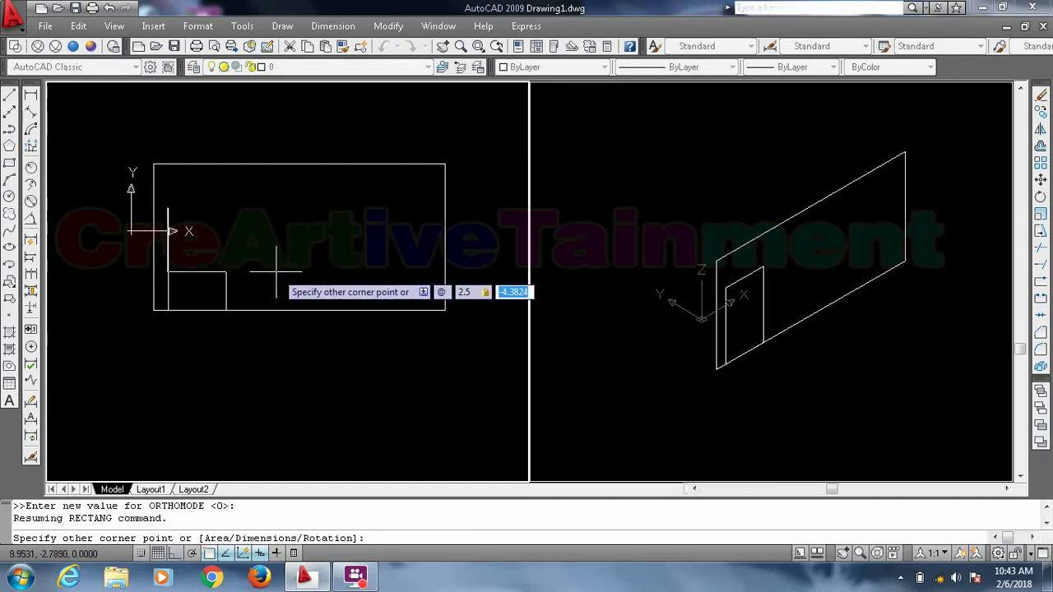
pyautogui.write('-4')
pyautogui.press('Return')
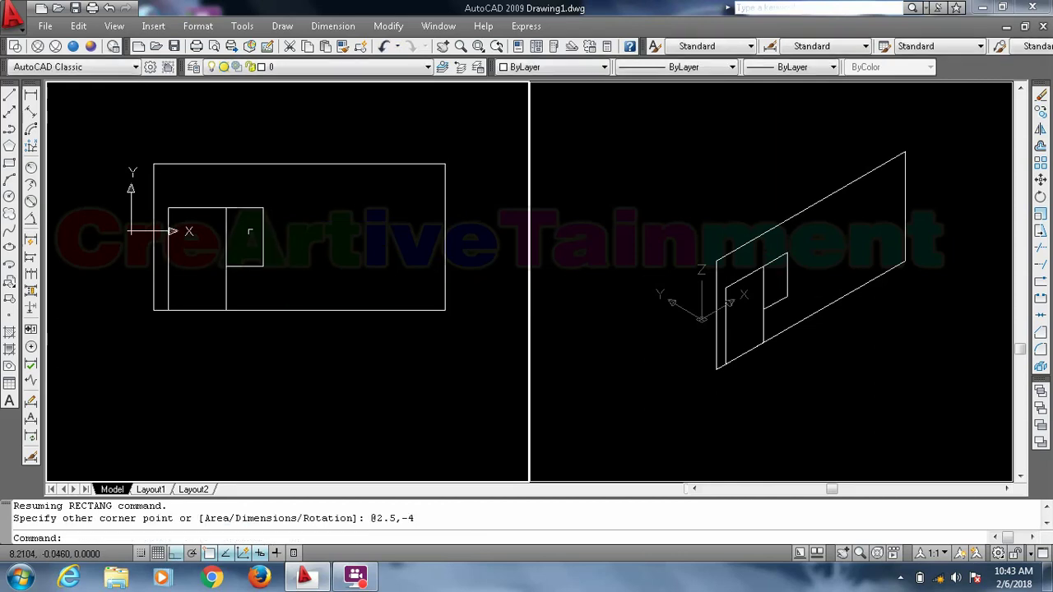
# Move the window rectangle 1 unit to the right
pyautogui.write('m')
pyautogui.press('Return')
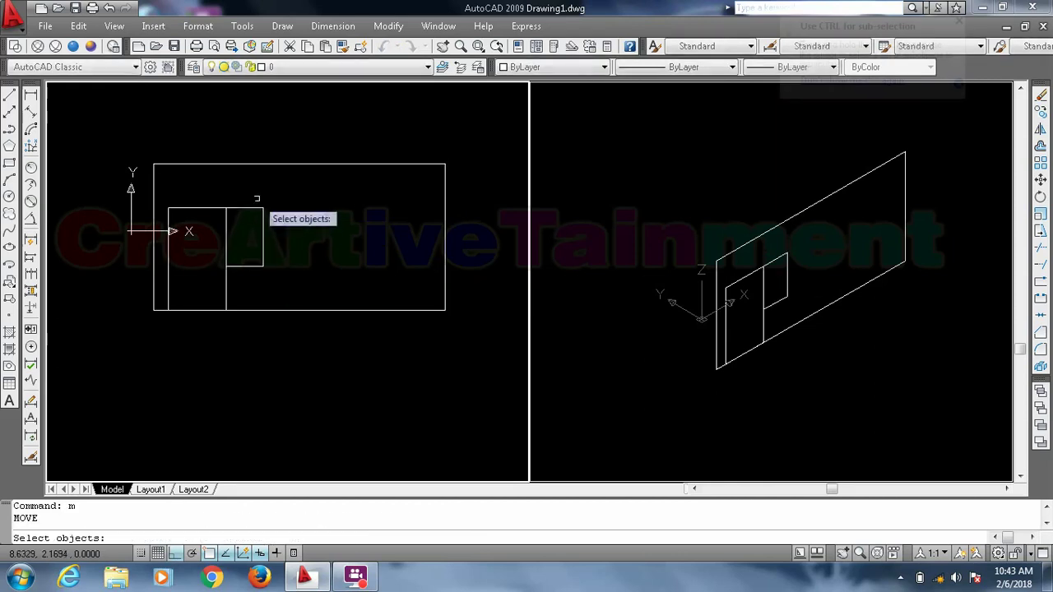
pyautogui.click(262, 208)
pyautogui.press('Return')
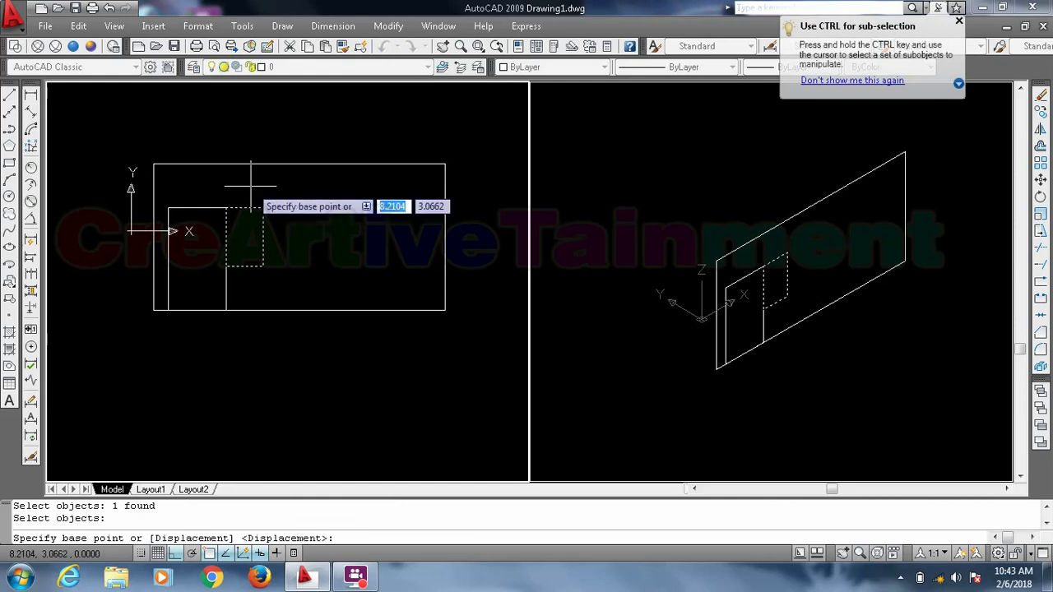
pyautogui.click(241, 188)
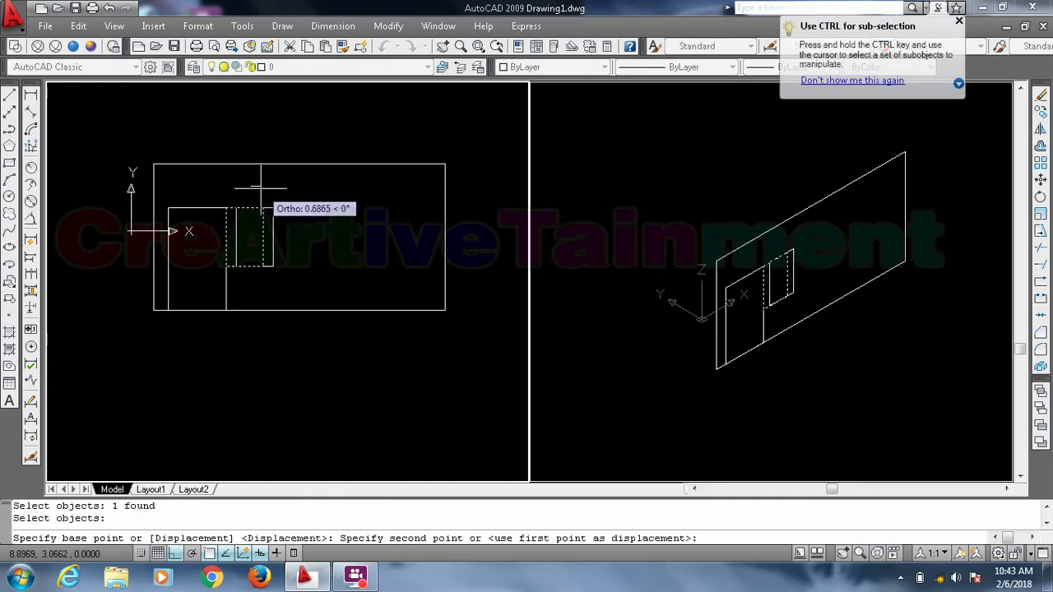
pyautogui.write('1')
pyautogui.press('Return')
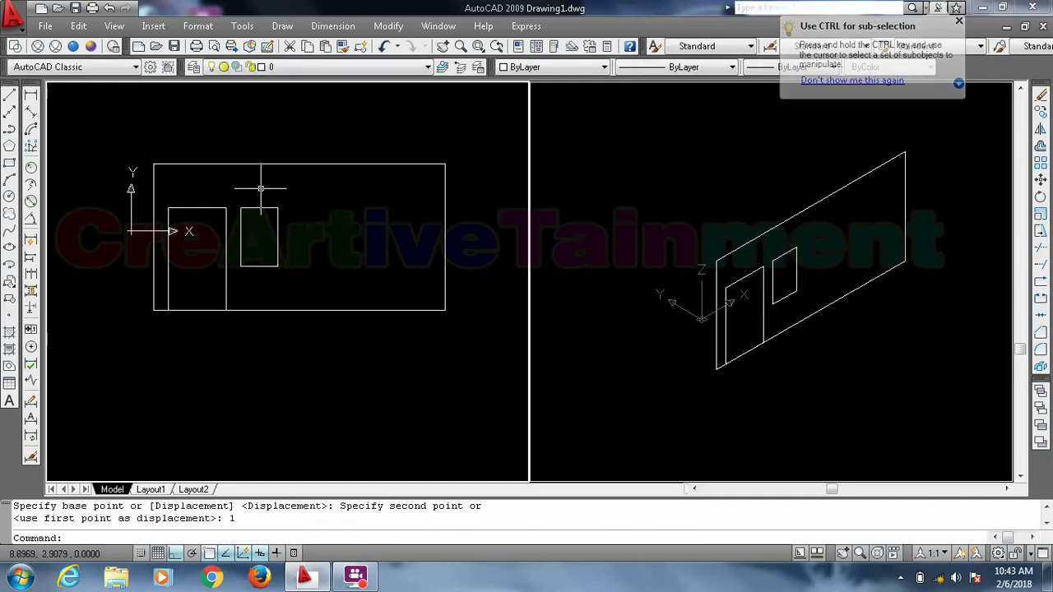
pyautogui.write('co')
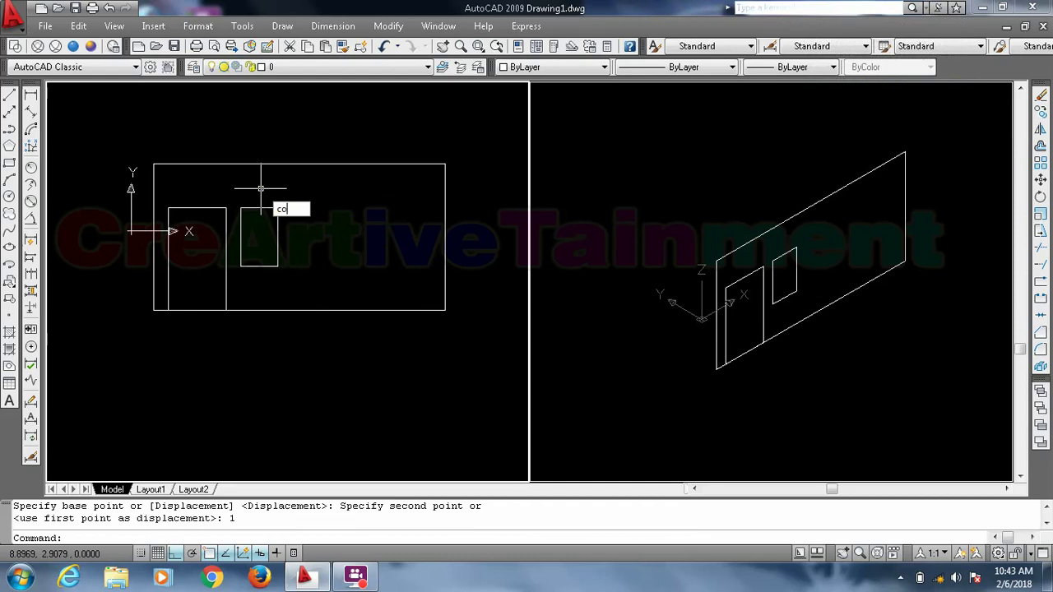
pyautogui.press('Return')
# Copy the 2.5 × 4 window 3.5 units to the right, then activate the 3D viewport
pyautogui.click(261, 207)
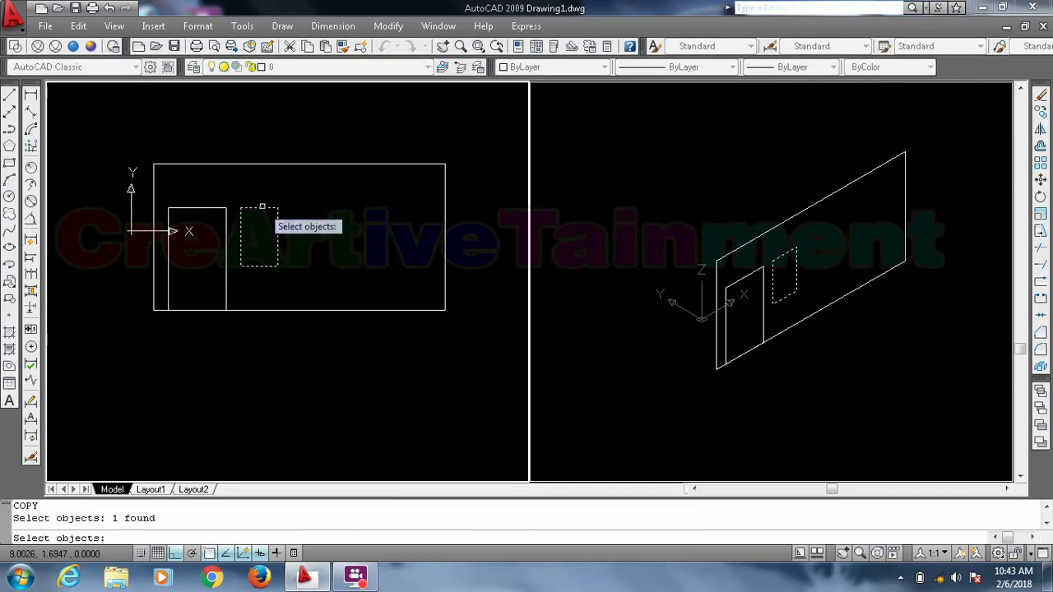
pyautogui.press('Return')
pyautogui.click(240, 207)
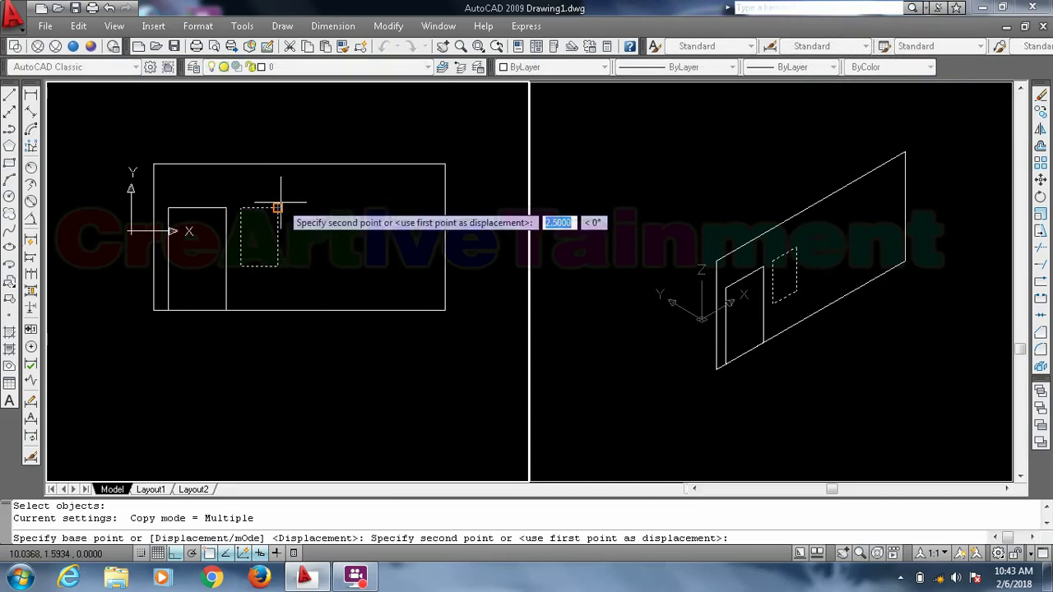
pyautogui.write('3')
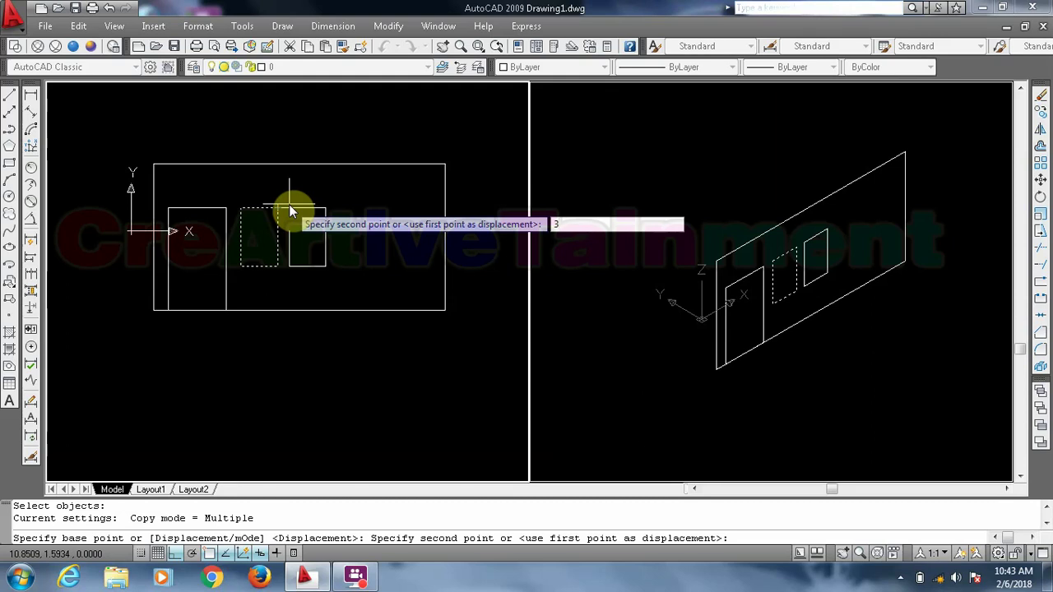
pyautogui.write('.5')
pyautogui.press('Return')
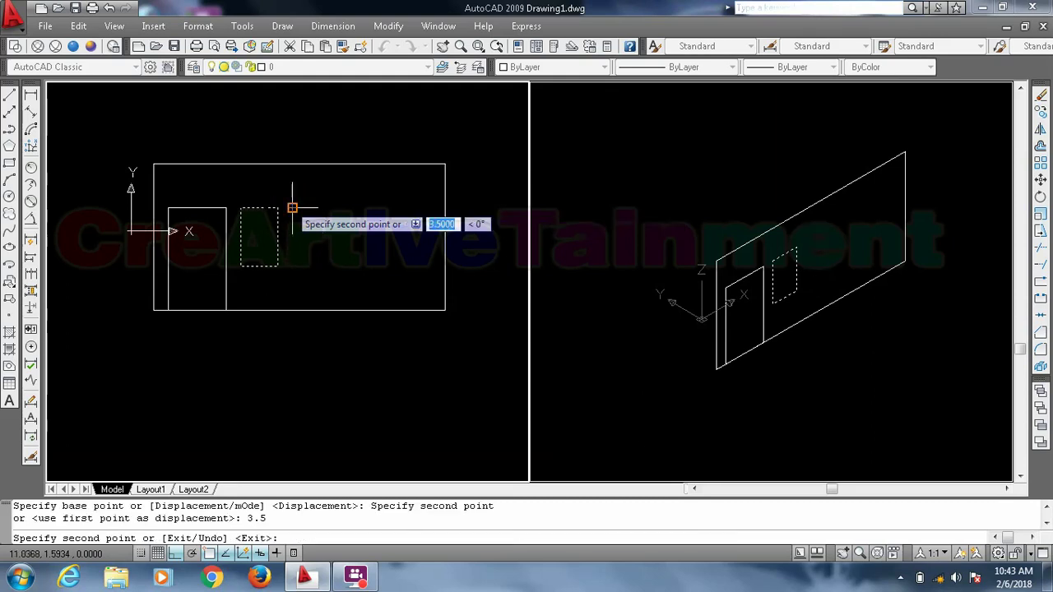
pyautogui.press('Return')
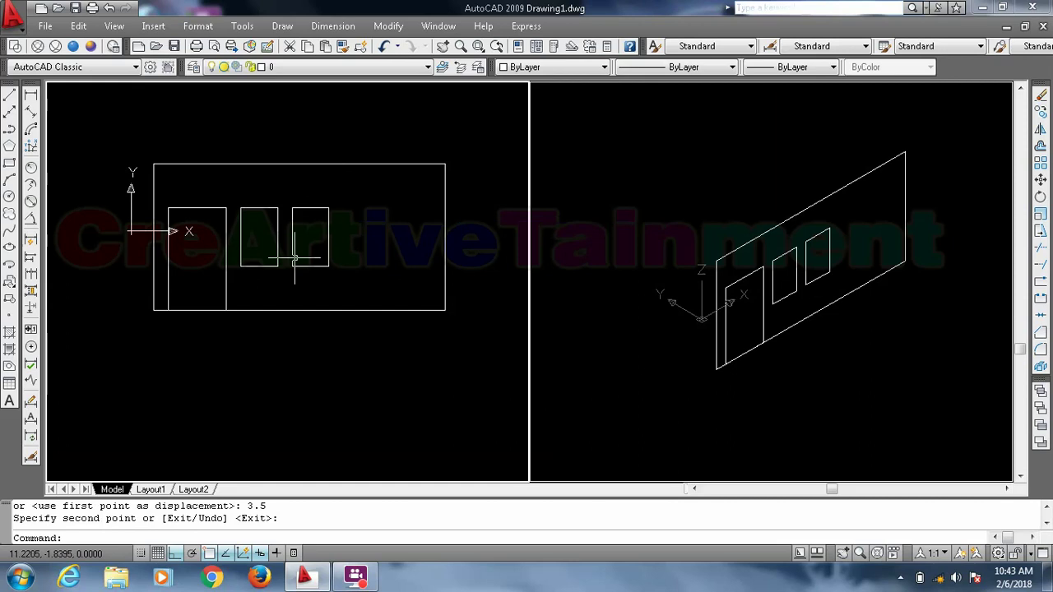
pyautogui.click(661, 213)
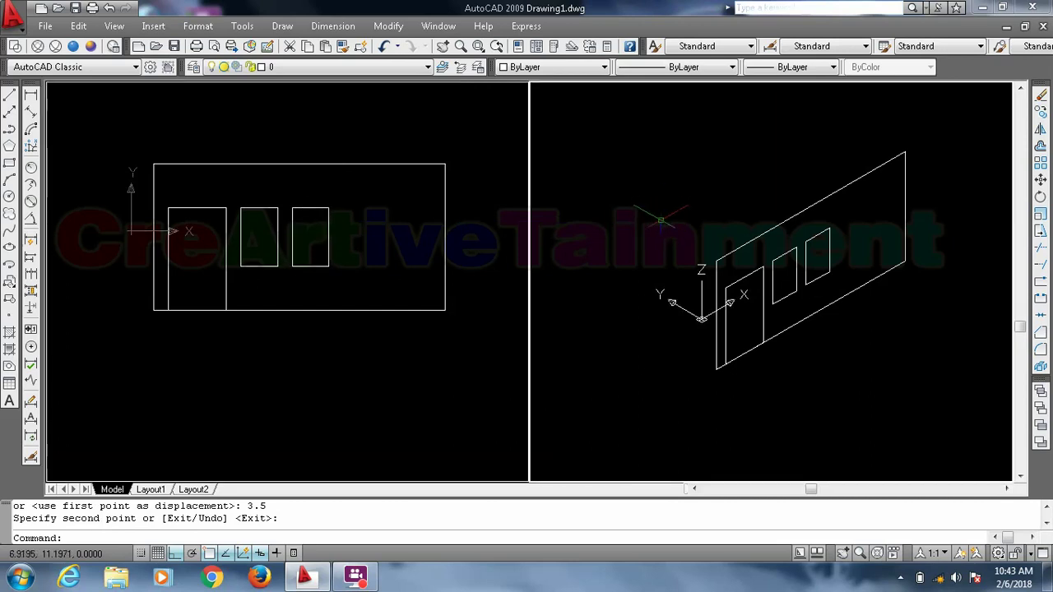
pyautogui.scroll(-1, 660, 219)
pyautogui.scroll(2, 688, 189)
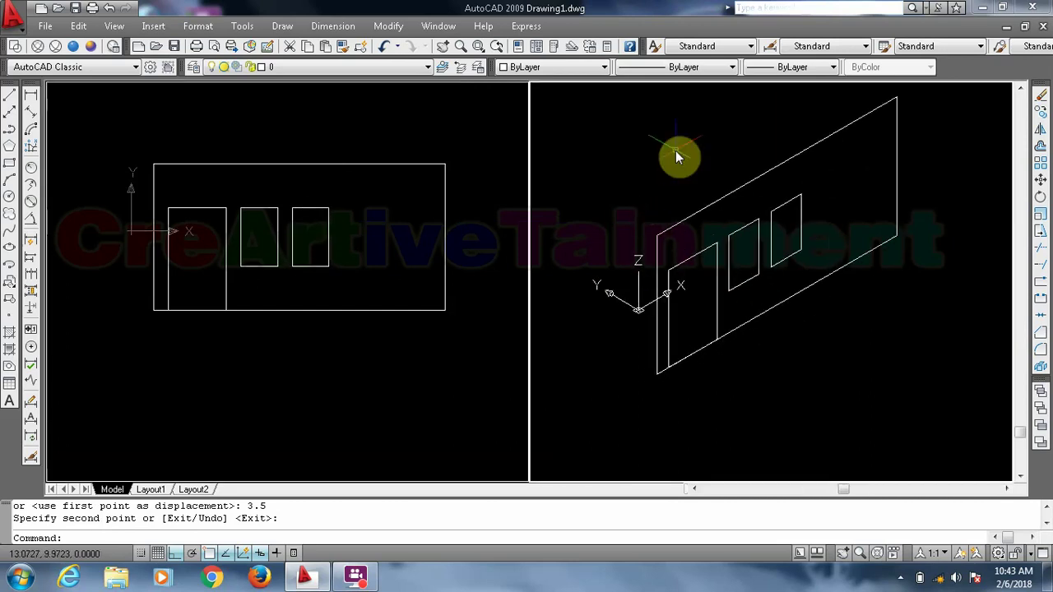
# Extrude the outer wall rectangle to a height of 1
pyautogui.write('ext')
pyautogui.press('Return')
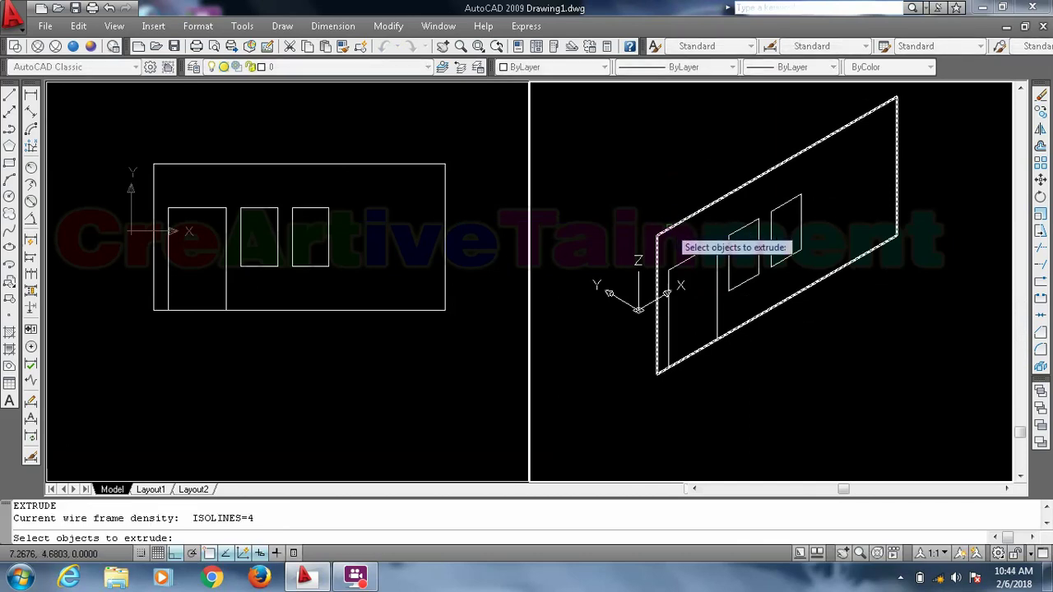
pyautogui.click(668, 228)
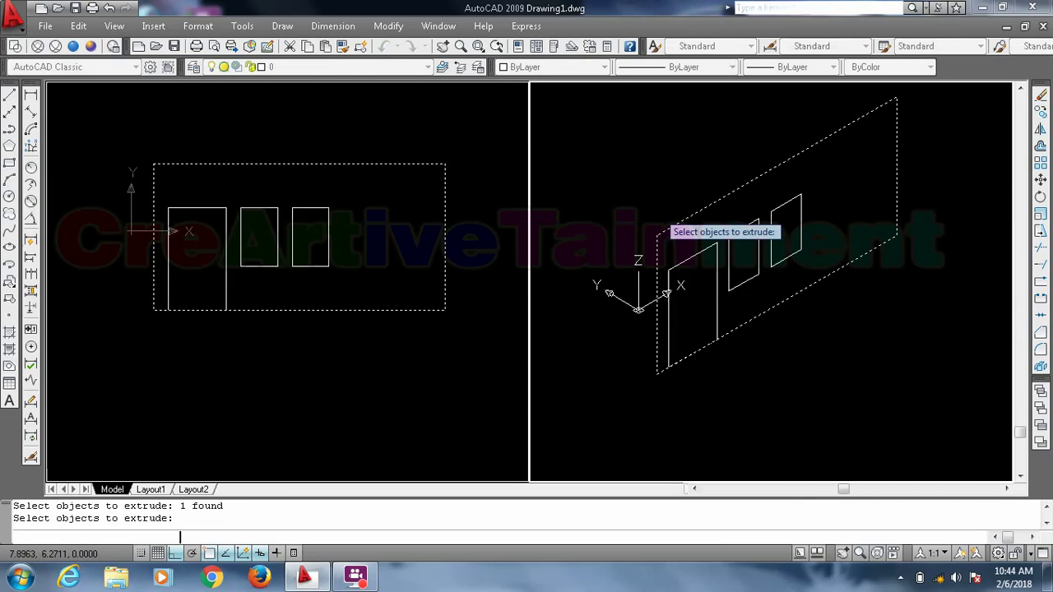
pyautogui.press('Return')
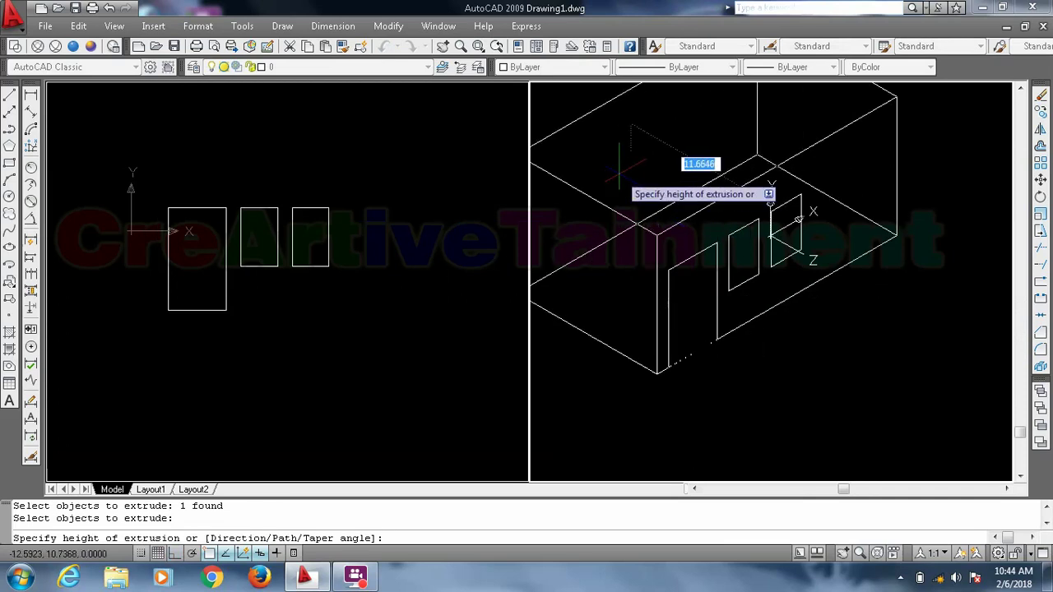
pyautogui.write('1')
pyautogui.press('Return')
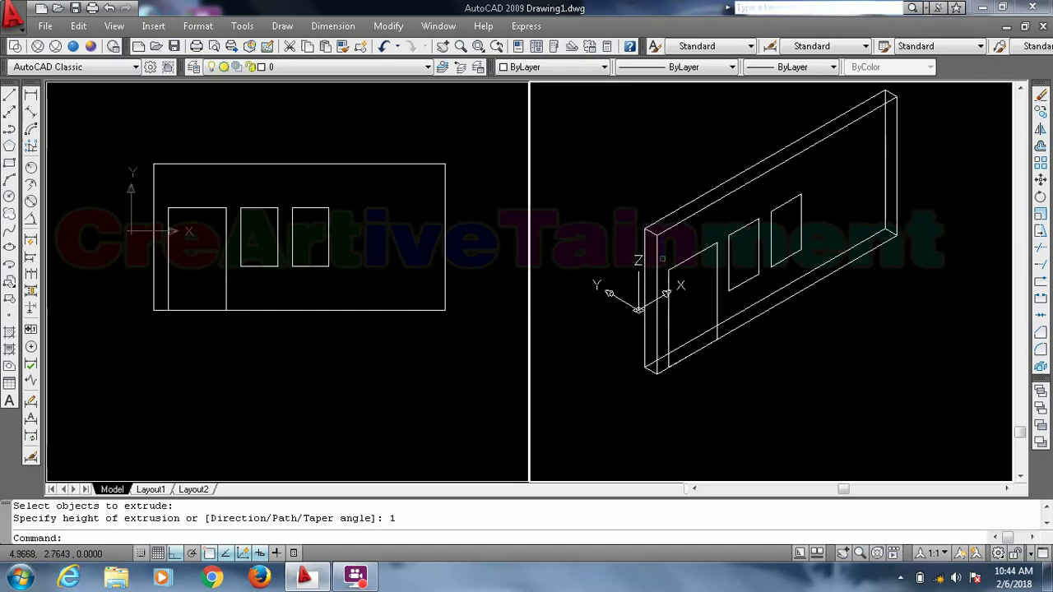
pyautogui.scroll(2, 662, 259)
# Extrude the door rectangle to a height of 1
pyautogui.write('ext')
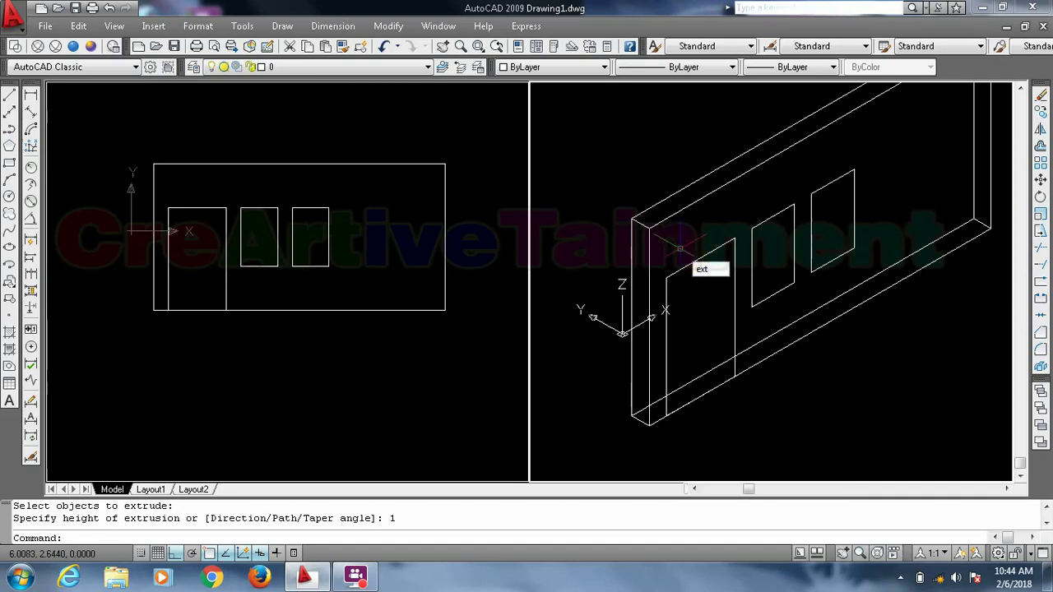
pyautogui.press('Return')
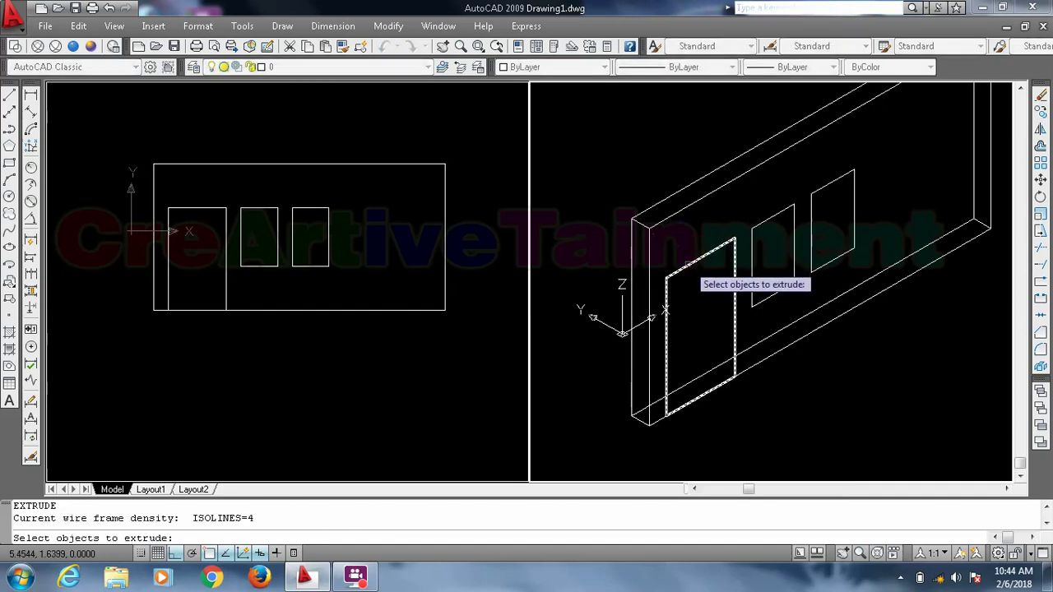
pyautogui.click(687, 264)
pyautogui.press('Return')
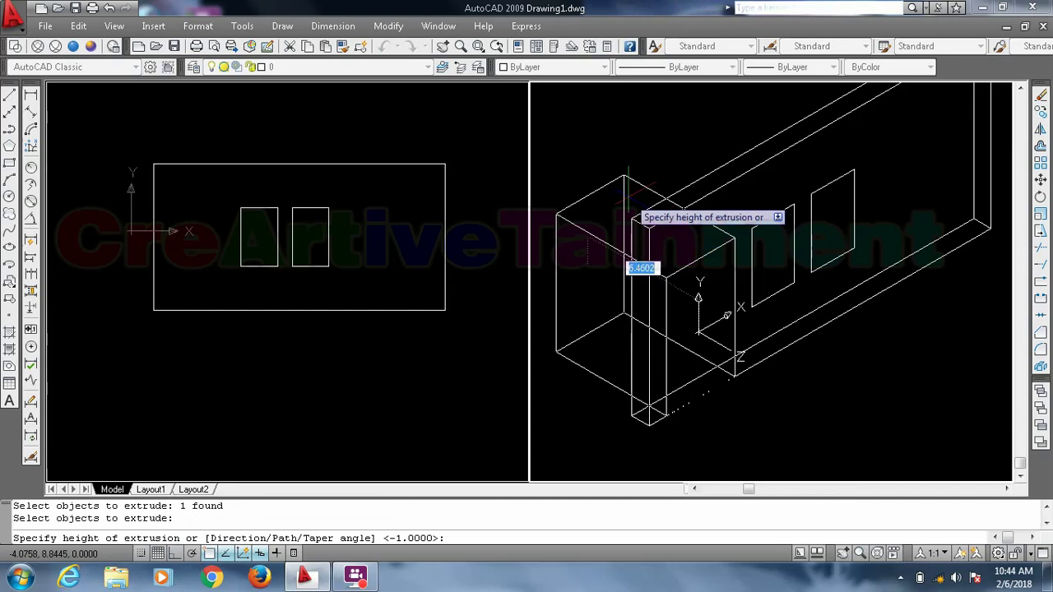
pyautogui.write('1')
pyautogui.press('Return')
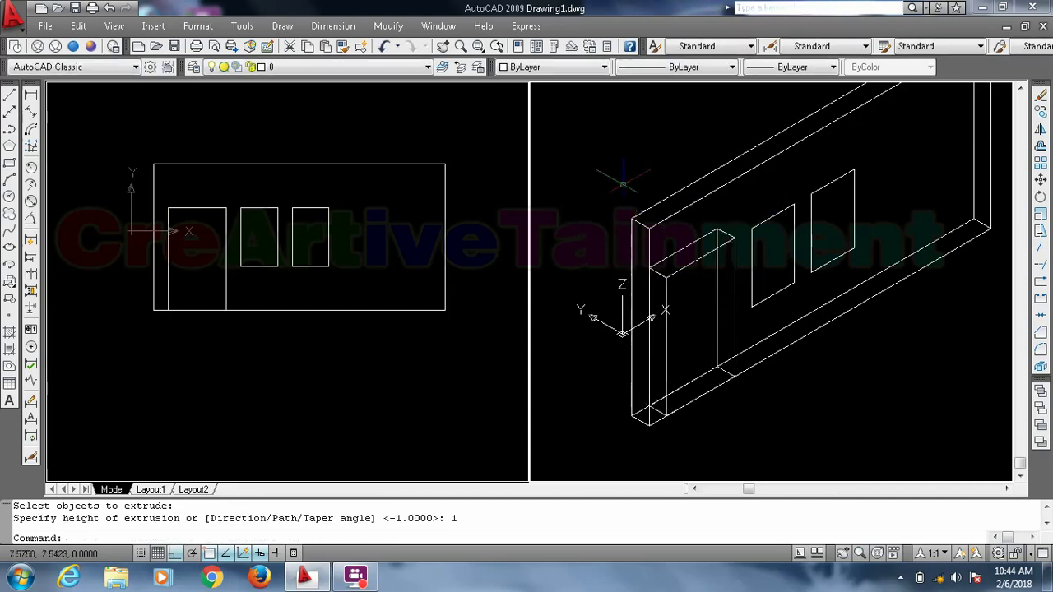
pyautogui.click(757, 218)
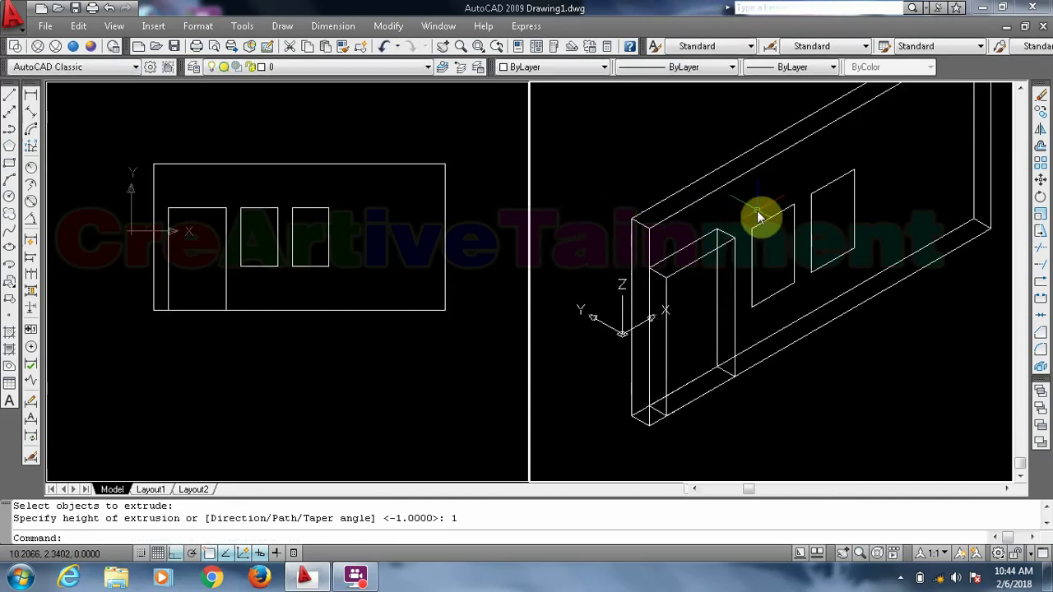
# Extrude both window rectangles together at the same 1-unit height
pyautogui.write('ext')
pyautogui.press('Return')
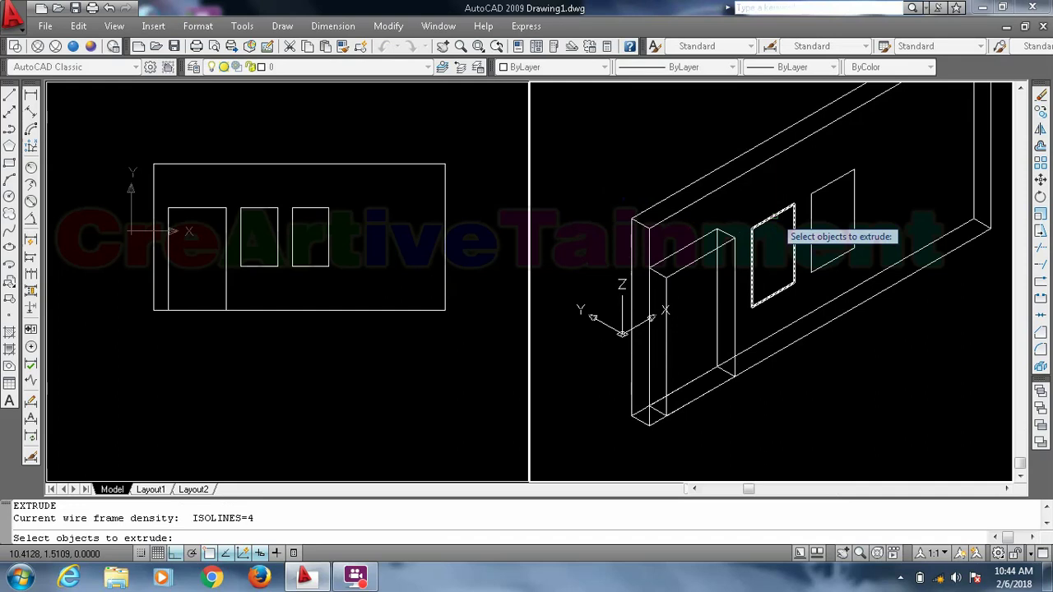
pyautogui.click(753, 235)
pyautogui.click(814, 205)
pyautogui.press('Return')
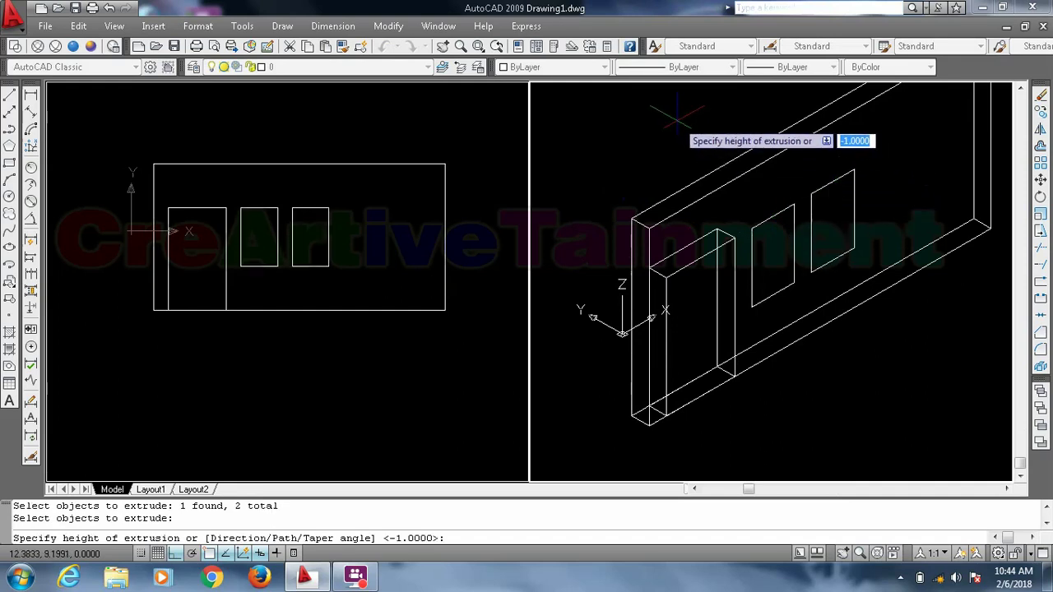
pyautogui.press('Return')
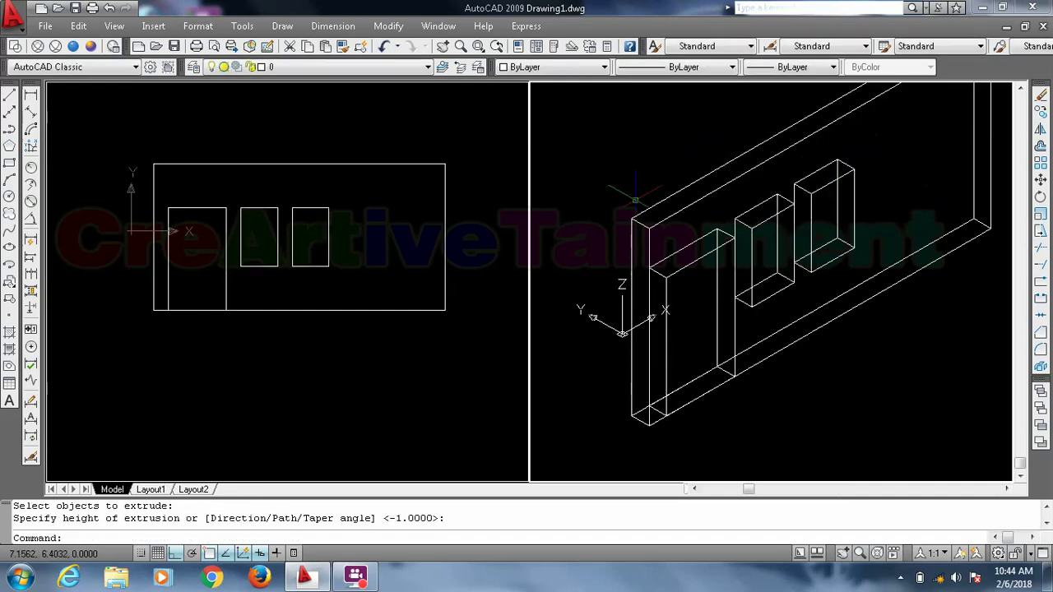
pyautogui.scroll(-2, 607, 260)
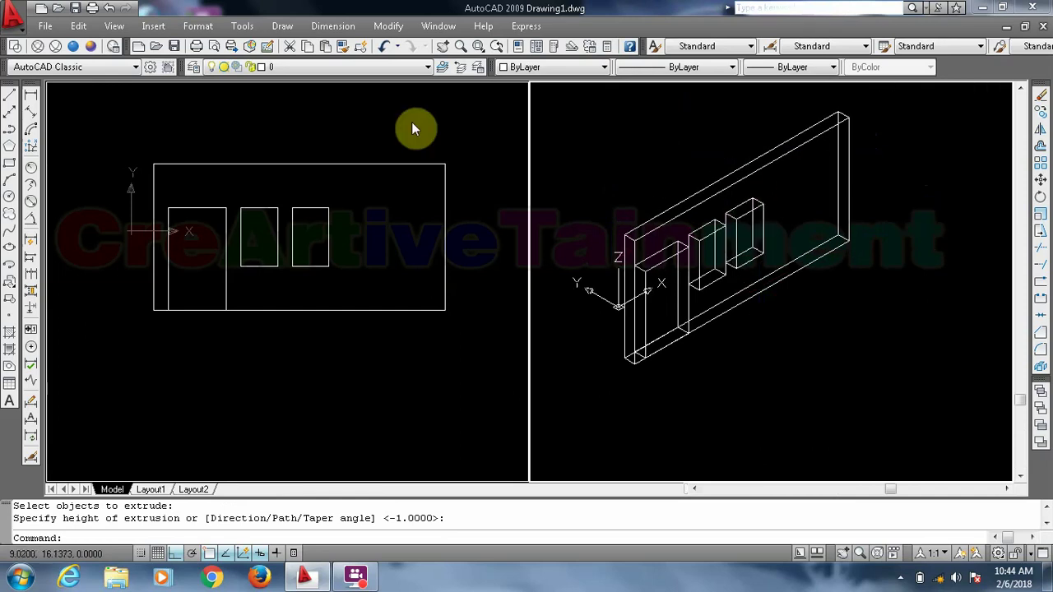
pyautogui.click(93, 48)
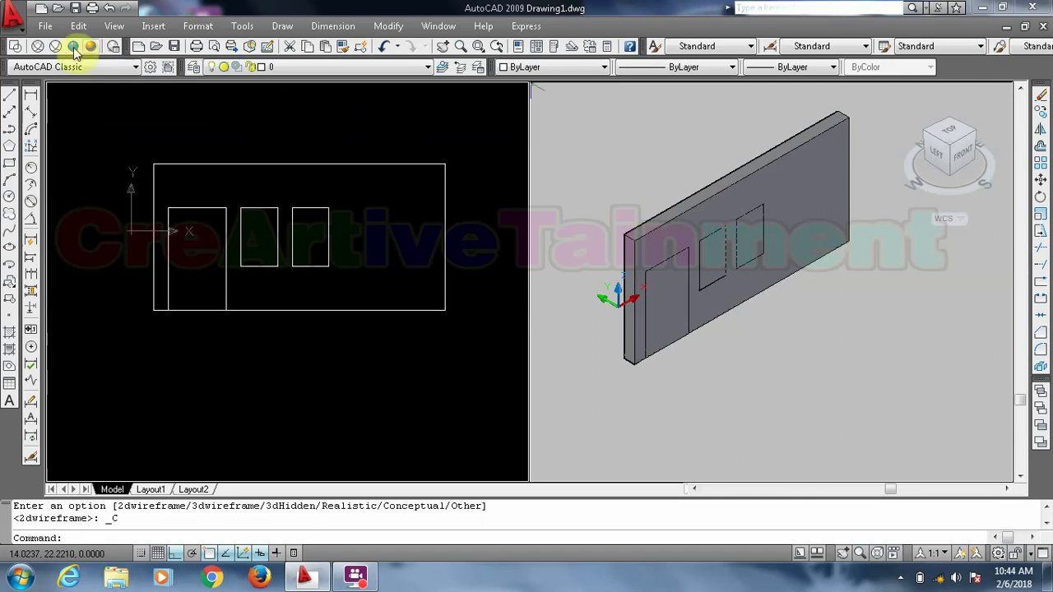
pyautogui.click(17, 47)
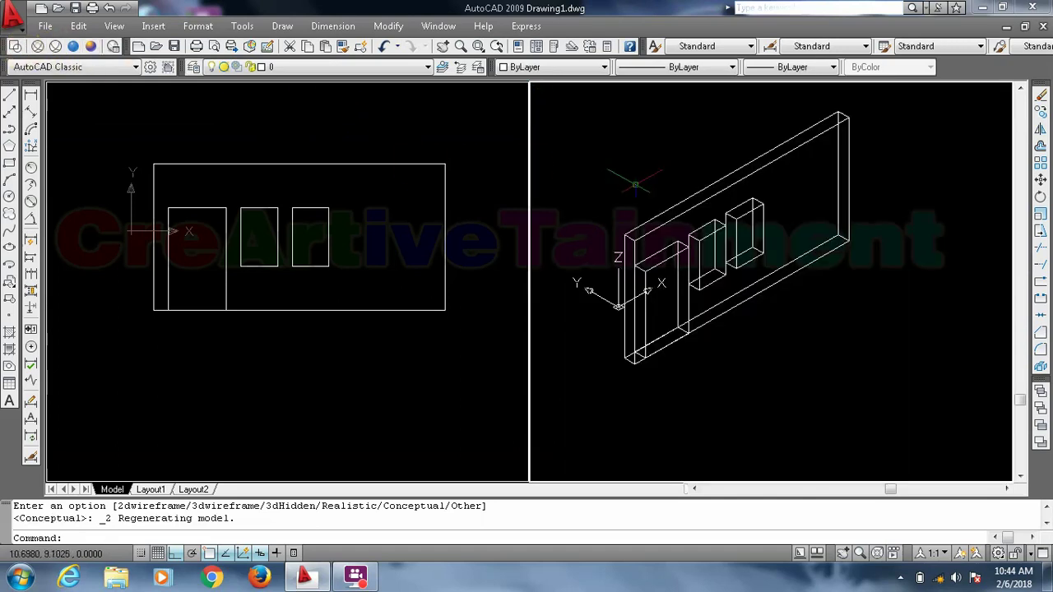
pyautogui.write('s')
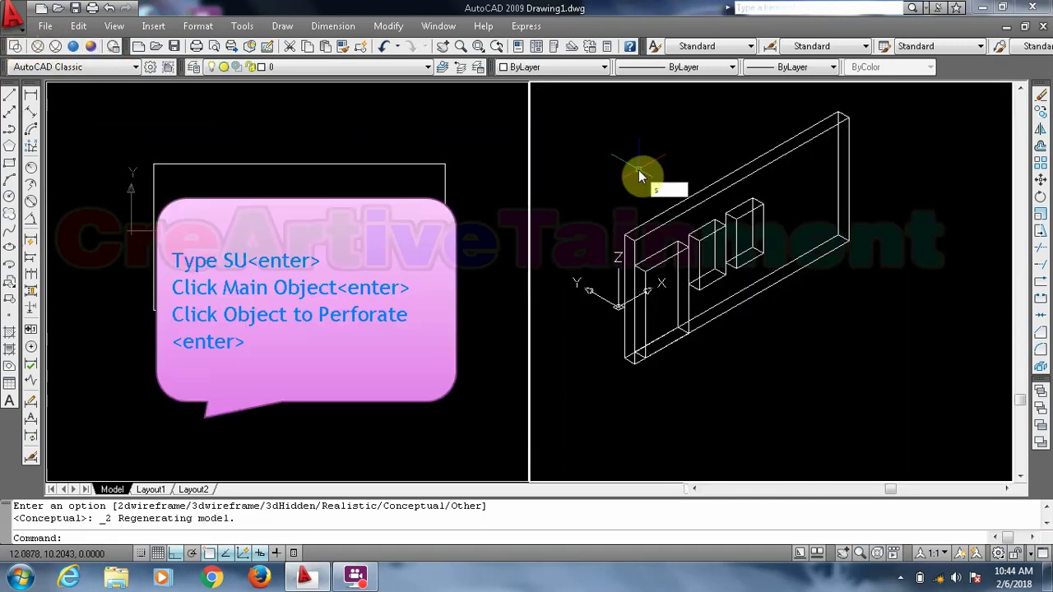
pyautogui.write('u')
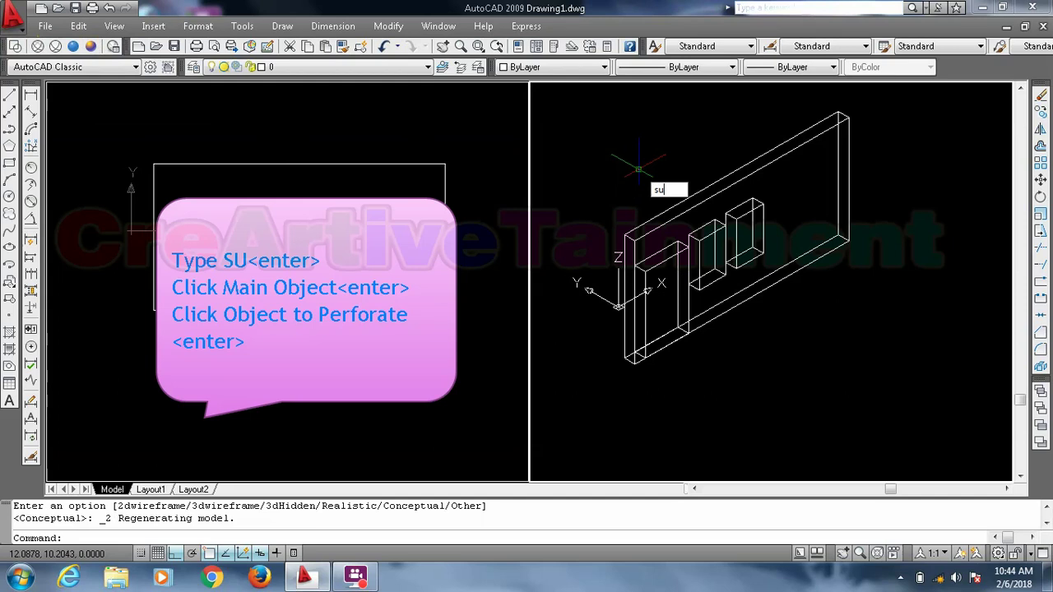
# Subtract the door box and the two window boxes from the wall slab
pyautogui.press('Return')
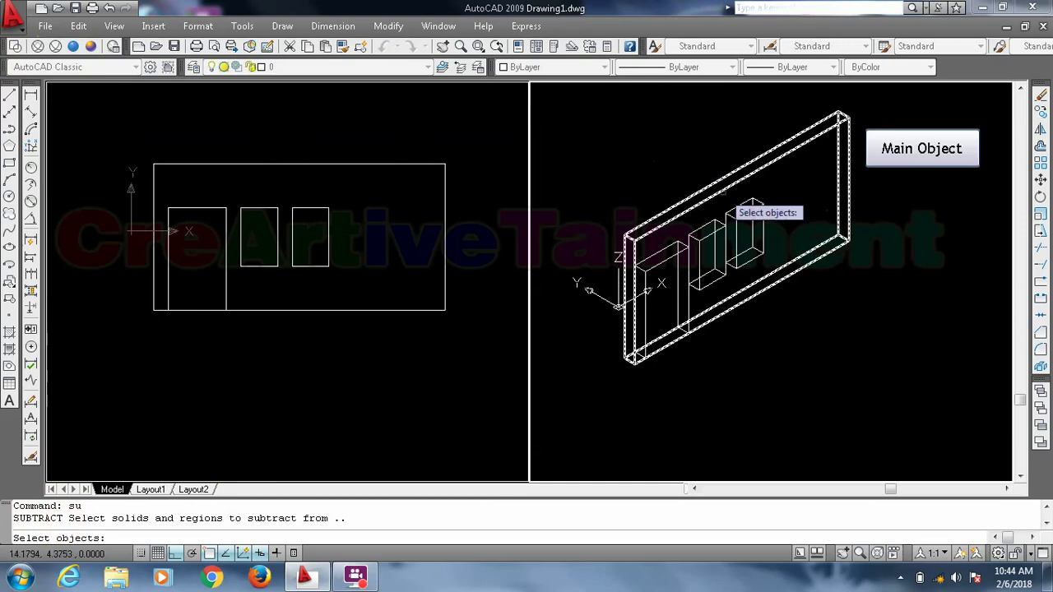
pyautogui.click(724, 194)
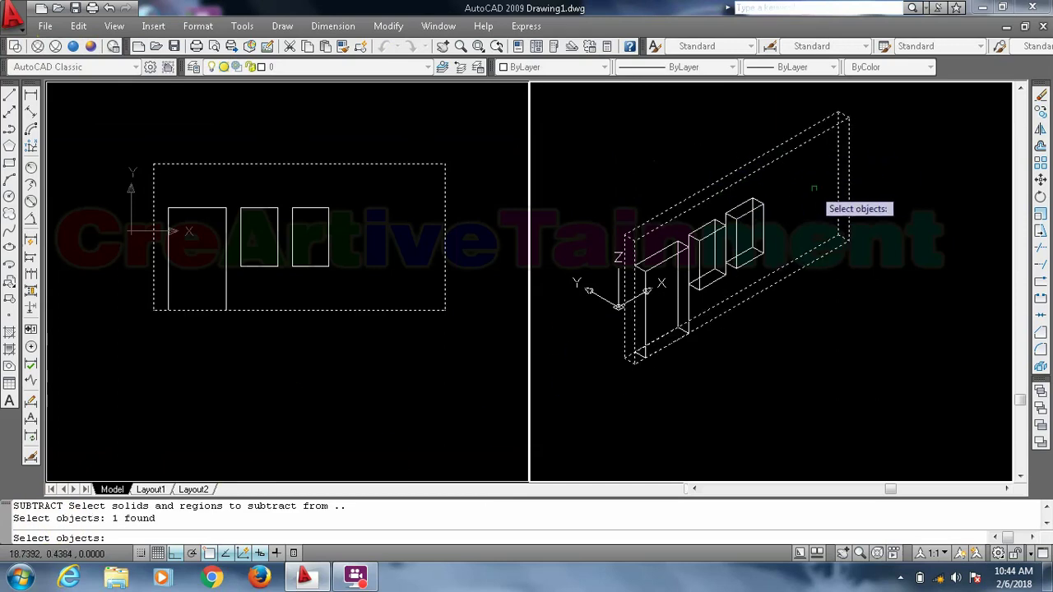
pyautogui.press('Return')
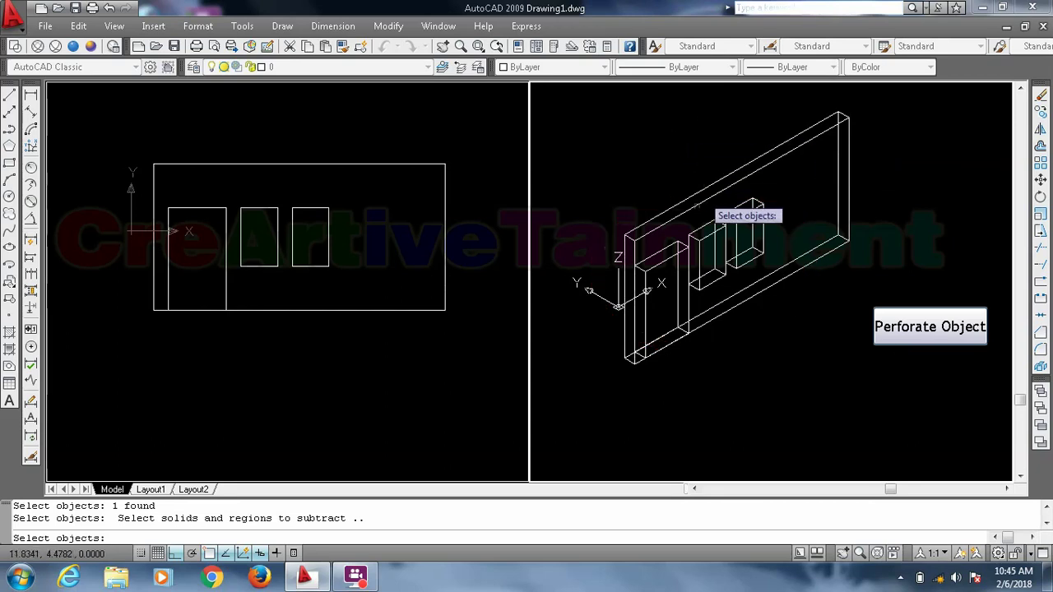
pyautogui.click(671, 261)
pyautogui.click(701, 240)
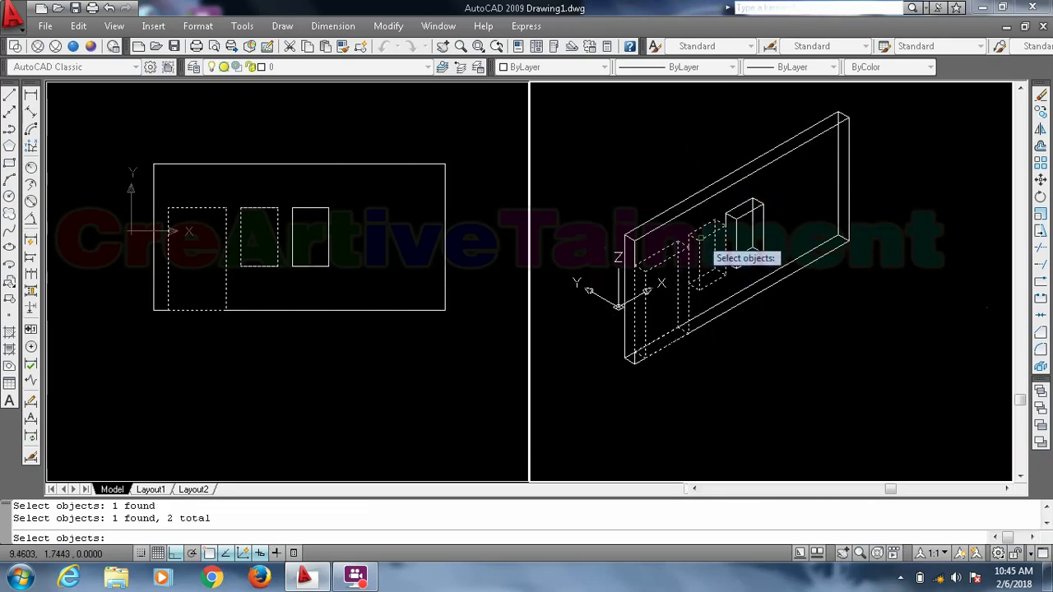
pyautogui.click(740, 219)
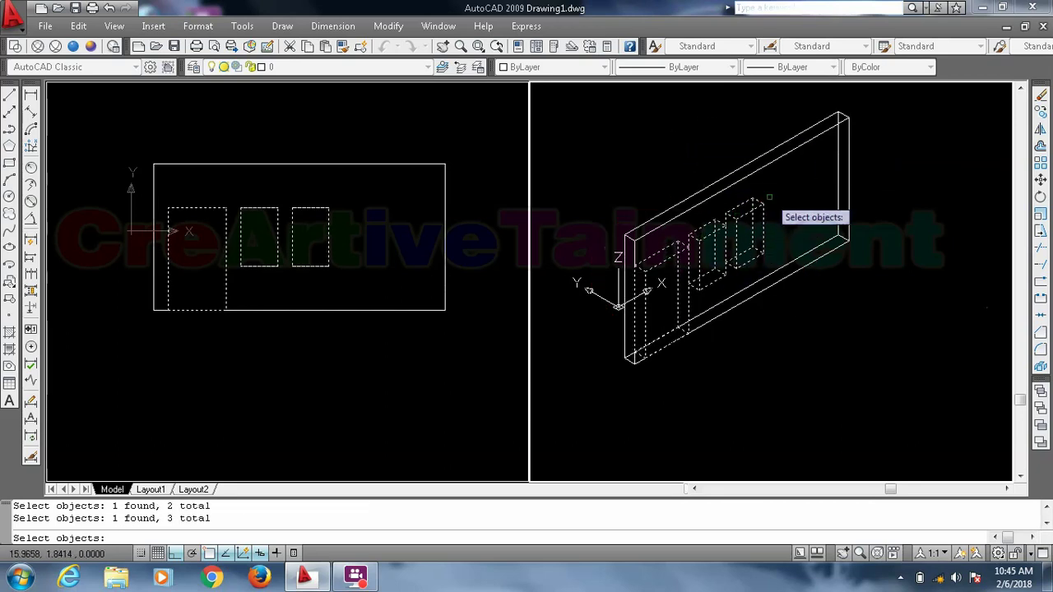
pyautogui.press('Return')
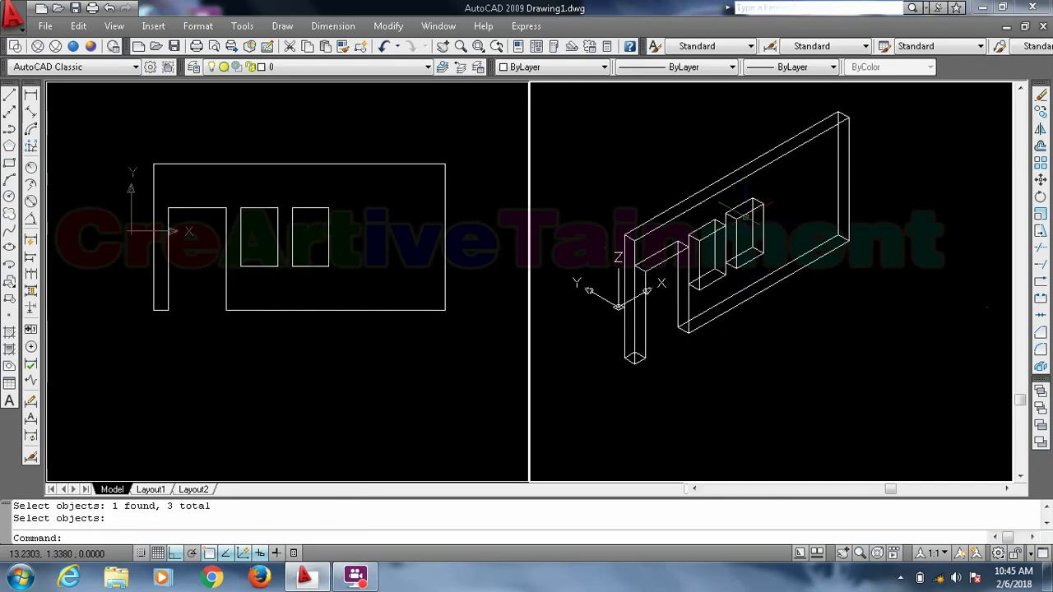
# Apply the Conceptual visual style to the 3D view
pyautogui.click(91, 47)
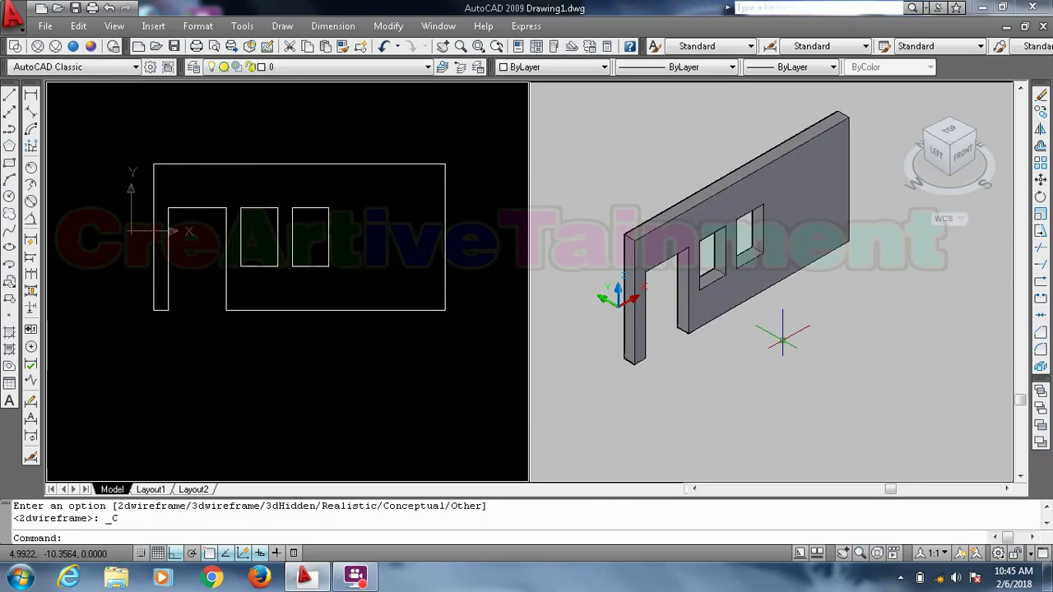
pyautogui.write('o')
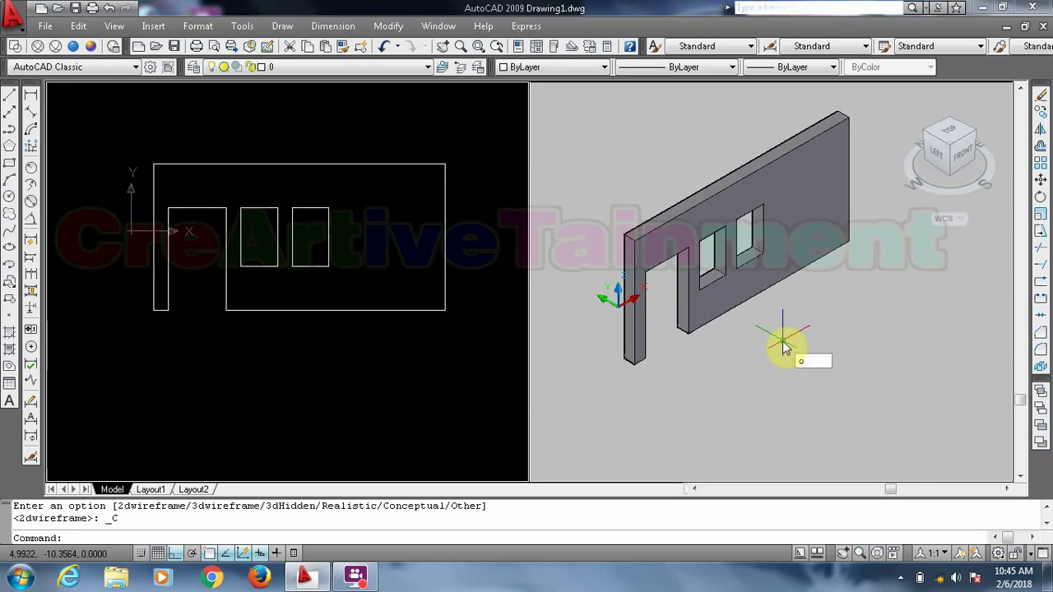
pyautogui.press('Escape')
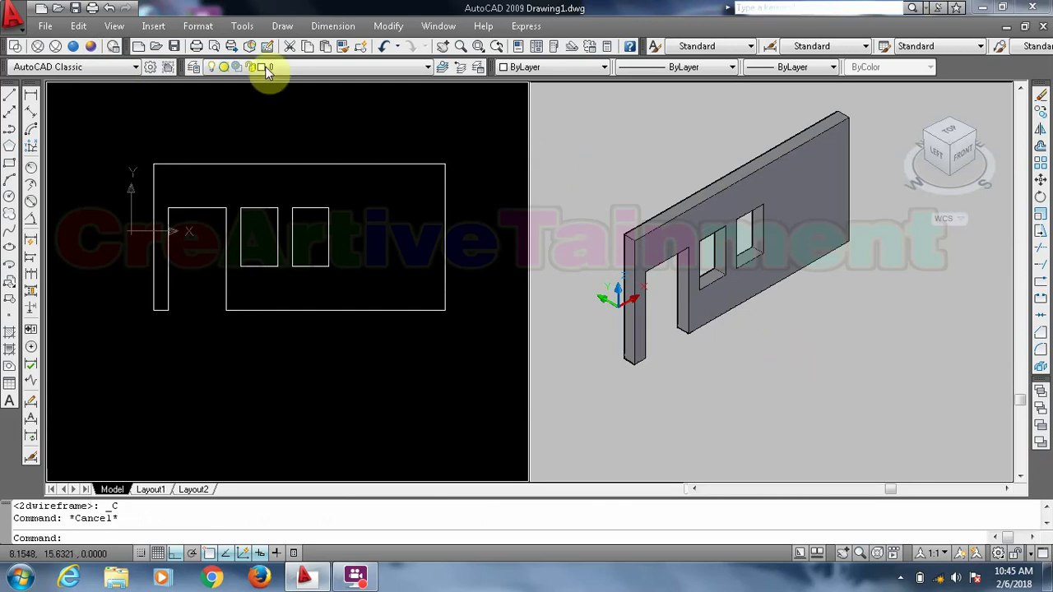
# Switch to a single viewport and start the ORBIT command
pyautogui.click(114, 25)
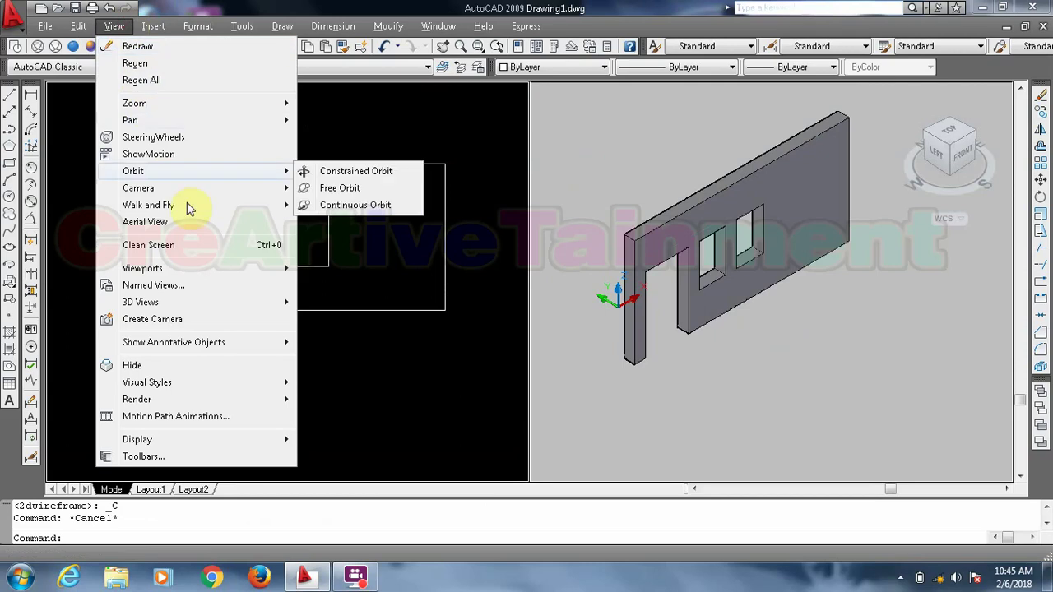
pyautogui.moveTo(143, 268)
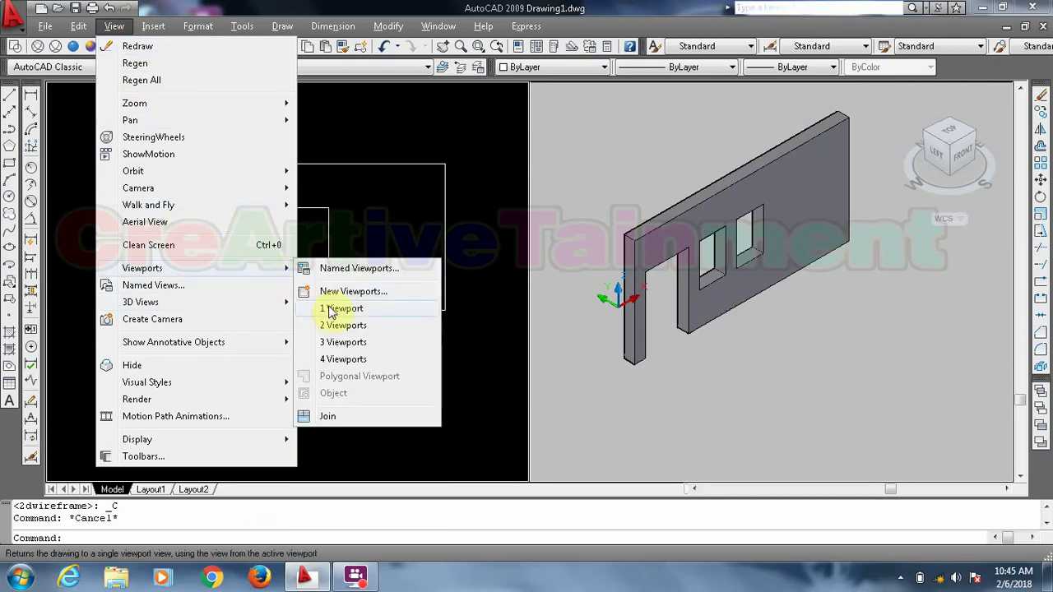
pyautogui.click(332, 309)
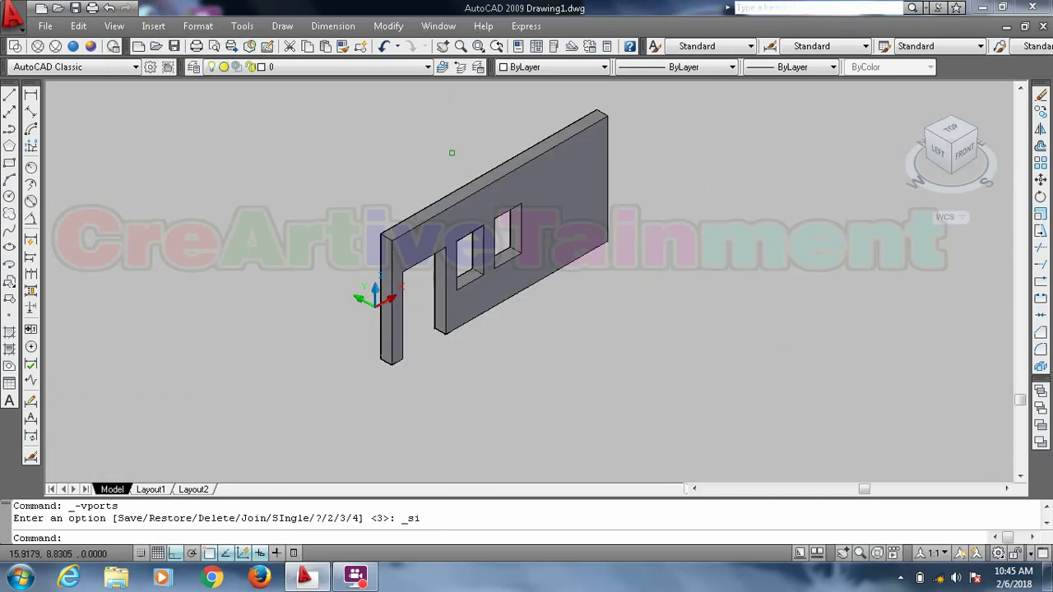
pyautogui.write('orbit')
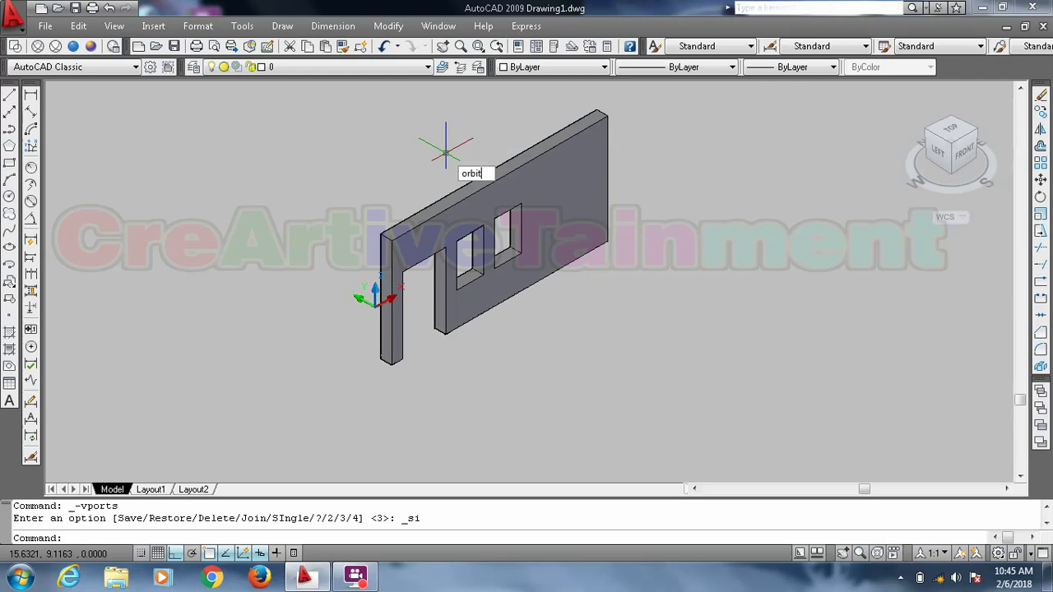
pyautogui.press('Return')
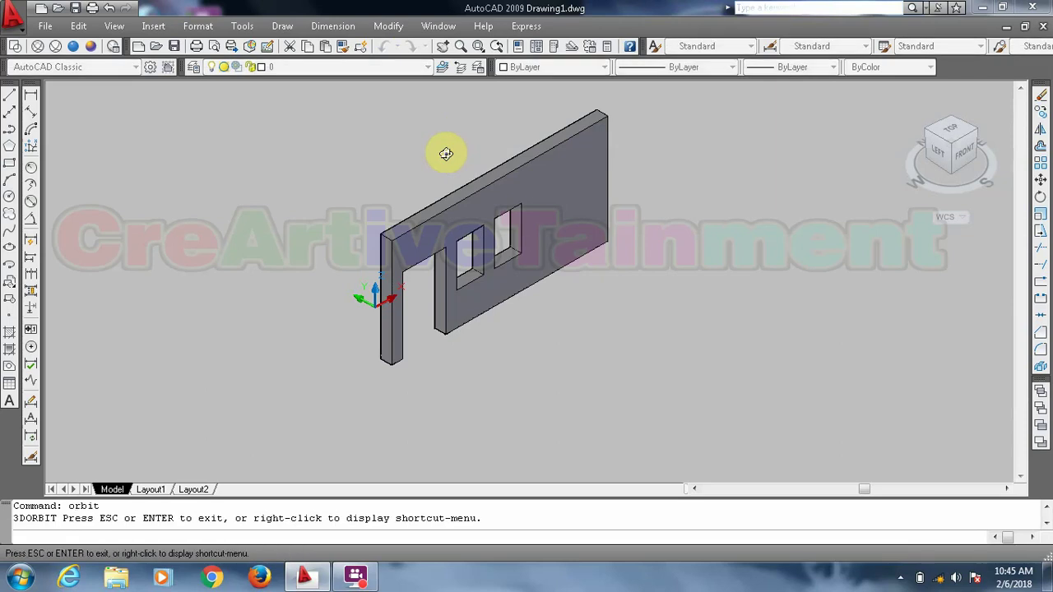
pyautogui.moveTo(503, 240)
pyautogui.mouseDown()
pyautogui.moveTo(389, 184)
pyautogui.moveTo(446, 223)
pyautogui.moveTo(407, 188)
pyautogui.moveTo(345, 212)
pyautogui.moveTo(498, 239)
pyautogui.moveTo(403, 219)
pyautogui.moveTo(418, 235)
pyautogui.moveTo(557, 279)
pyautogui.moveTo(634, 261)
pyautogui.moveTo(696, 273)
pyautogui.mouseUp()
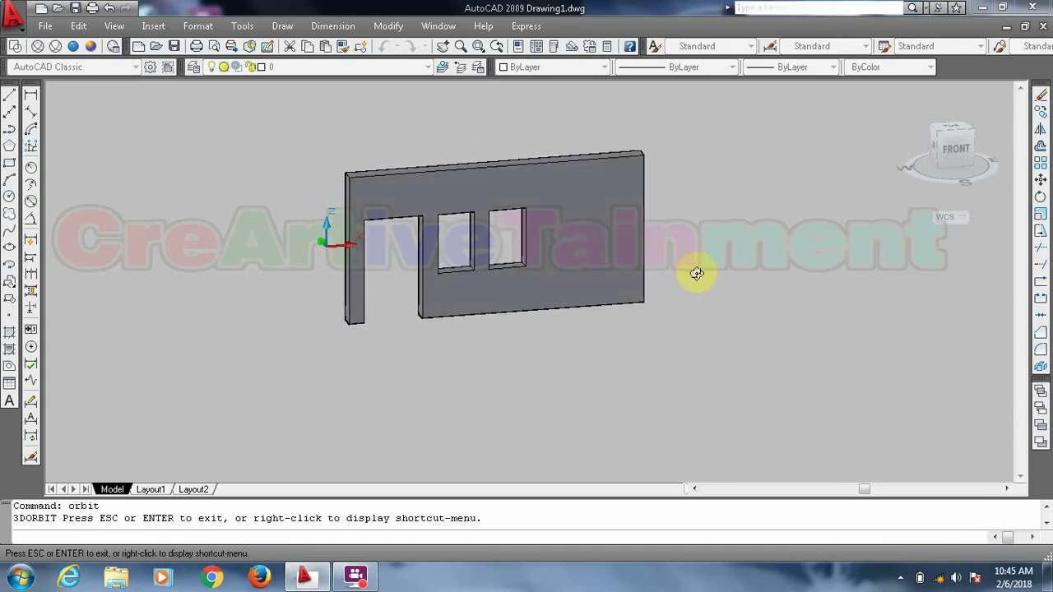
pyautogui.moveTo(512, 230); pyautogui.dragTo(539, 237)
pyautogui.scroll(2, 457, 231)
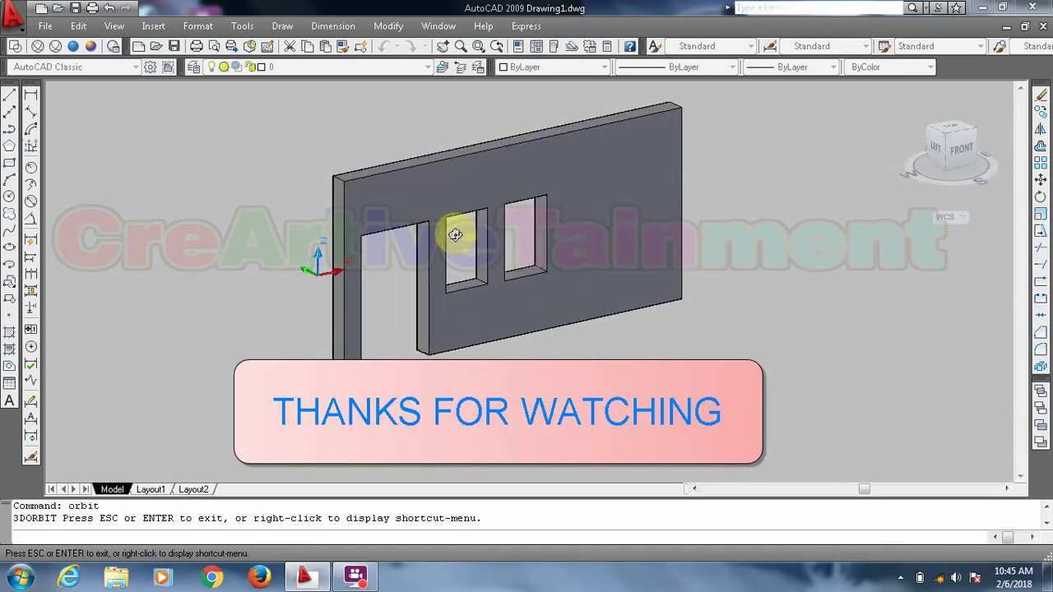
pyautogui.scroll(2, 452, 239)
pyautogui.moveTo(448, 286)
pyautogui.mouseDown()
pyautogui.moveTo(411, 270)
pyautogui.moveTo(453, 272)
pyautogui.moveTo(450, 294)
pyautogui.mouseUp()
pyautogui.scroll(-3, 449, 293)
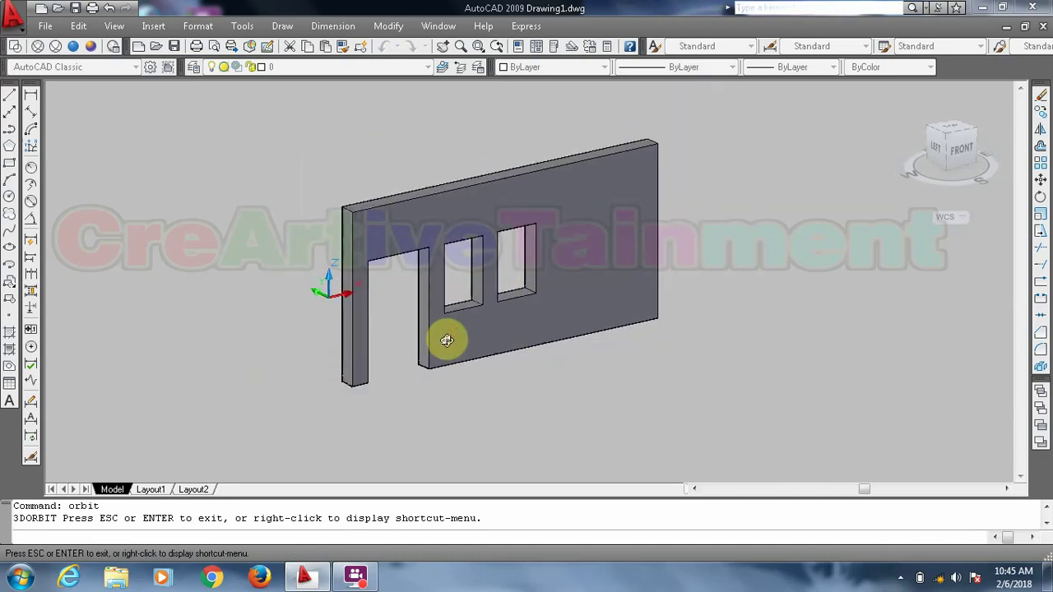
pyautogui.press('Escape')
pyautogui.hotkey('ctrl', 'z')
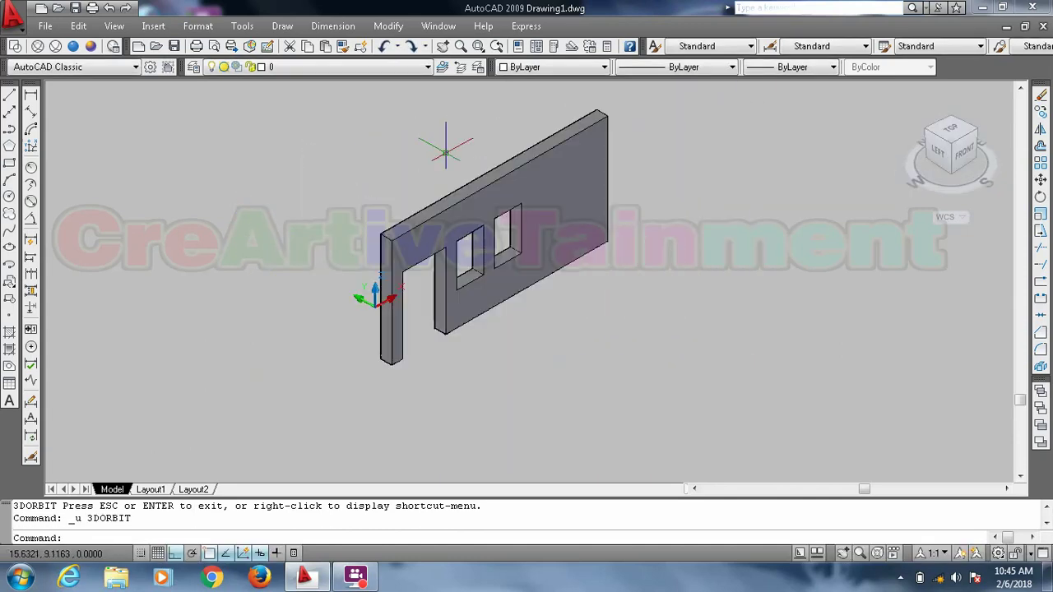
pyautogui.scroll(2, 516, 177)
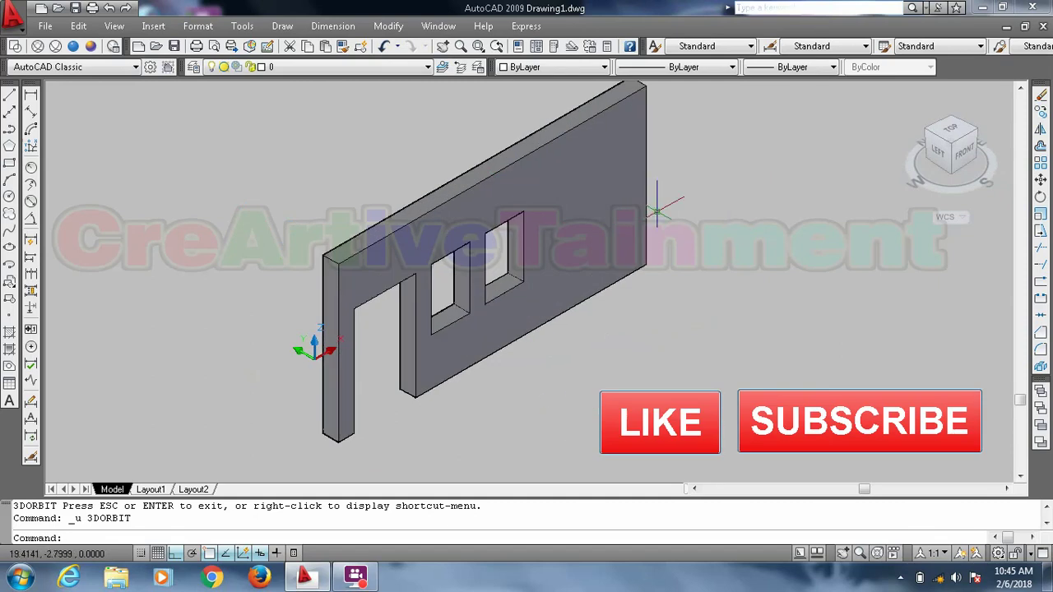
pyautogui.scroll(-3, 561, 310)
pyautogui.scroll(2, 573, 236)
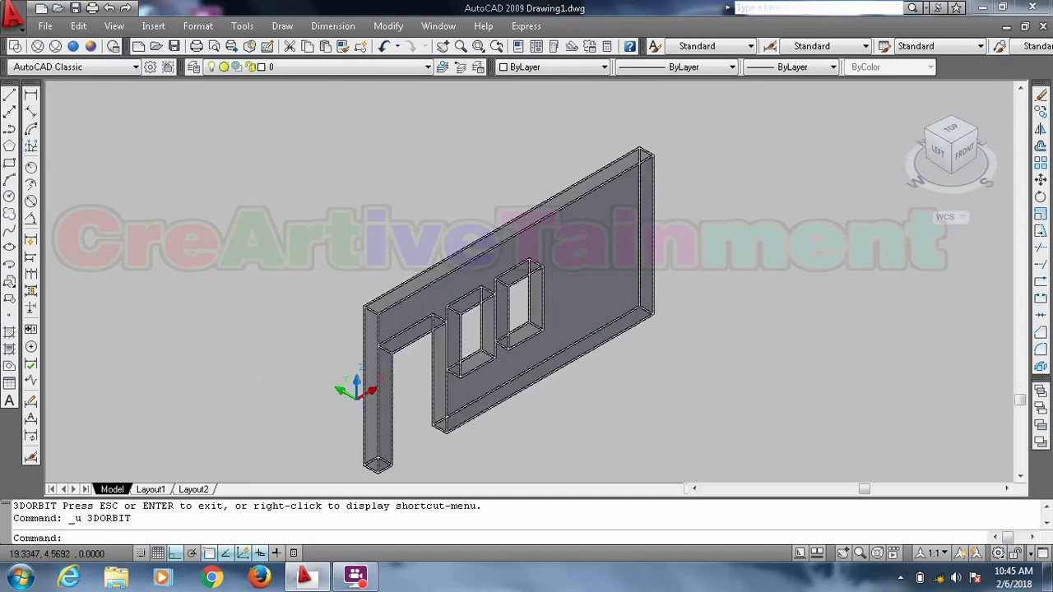
pyautogui.scroll(2, 497, 344)
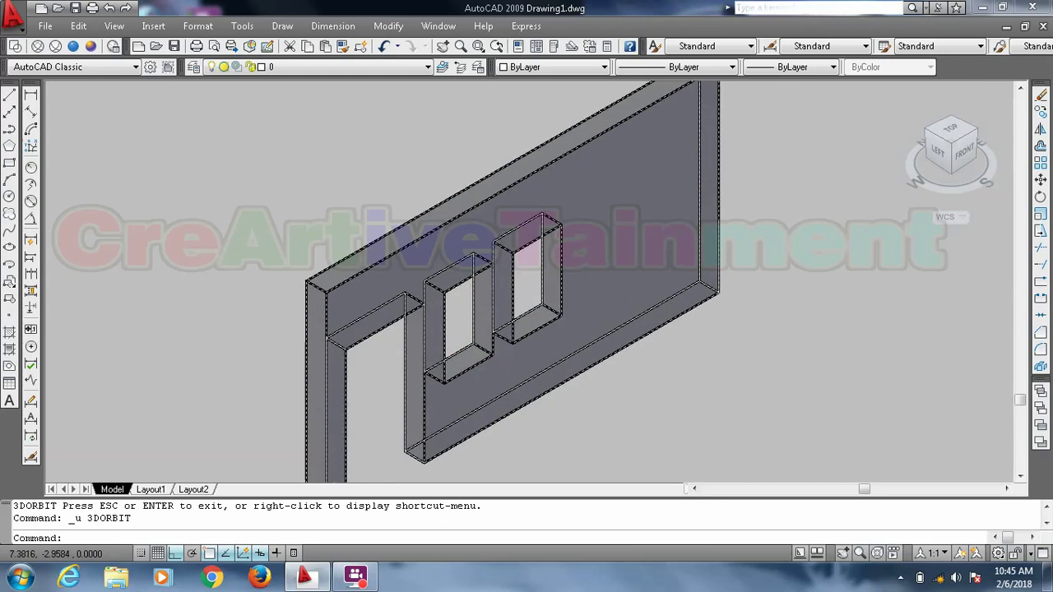